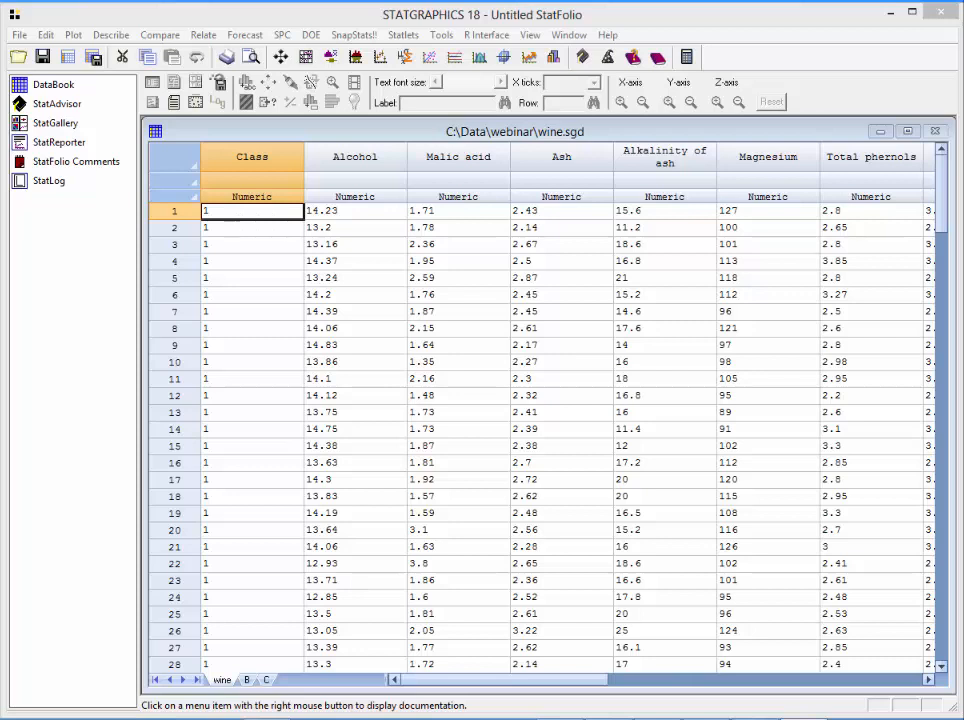
Set up a classification tree for Class with Alcohol through Proline as quantitative factors, a minimum within-node deviance of 0.02 and no pruning
{"action": "left_click", "coordinate": [466, 37]}
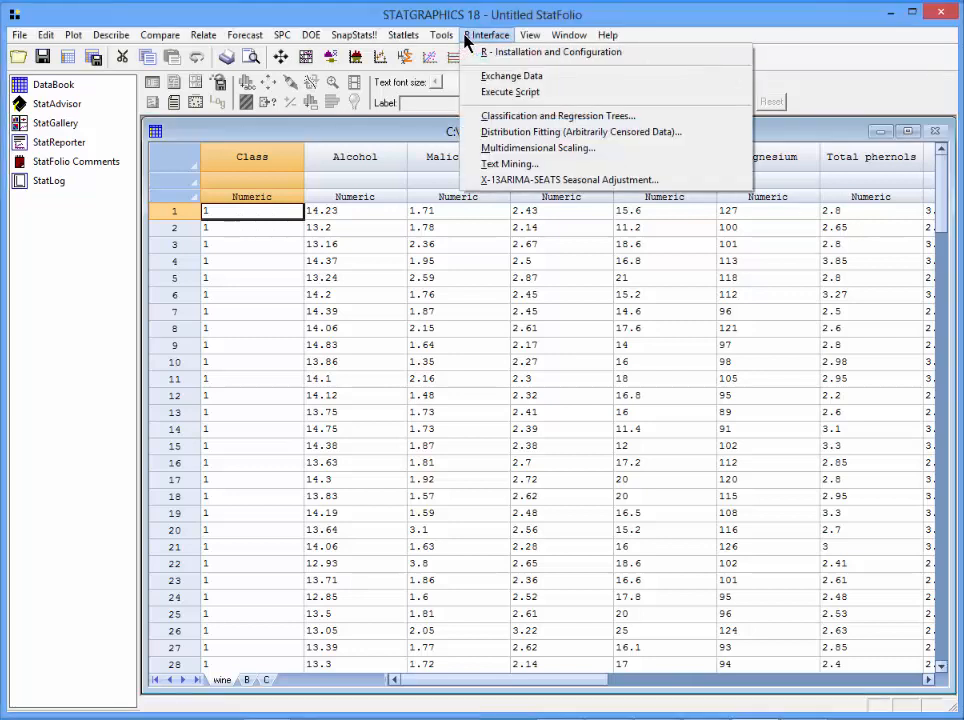
{"action": "left_click", "coordinate": [560, 117]}
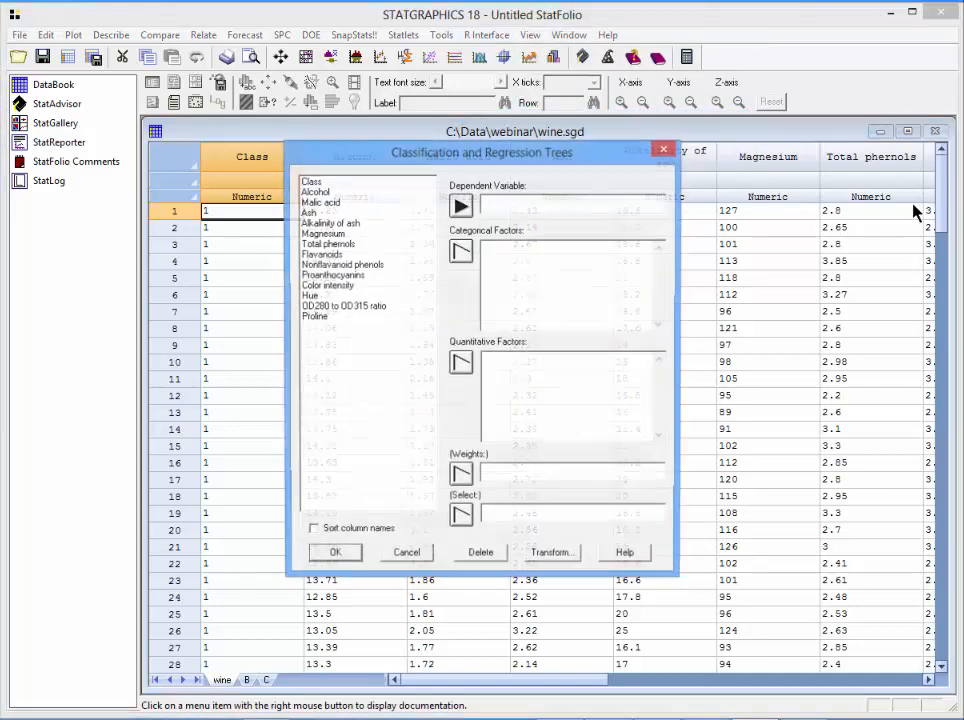
{"action": "left_click", "coordinate": [343, 184]}
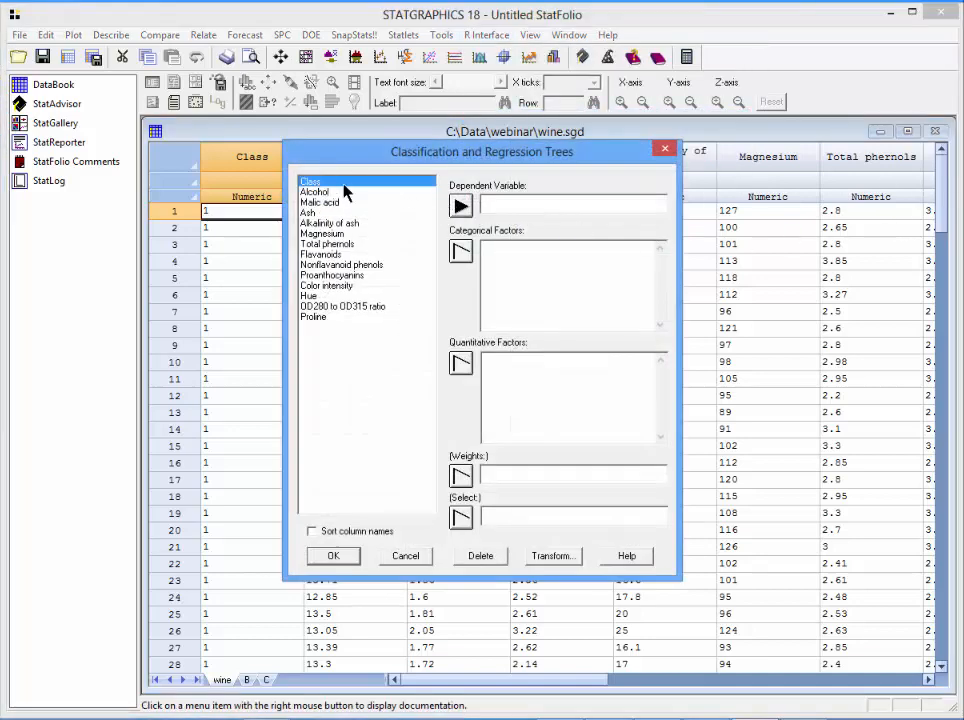
{"action": "left_click", "coordinate": [460, 207]}
{"action": "left_click_drag", "start_coordinate": [315, 191], "coordinate": [318, 322]}
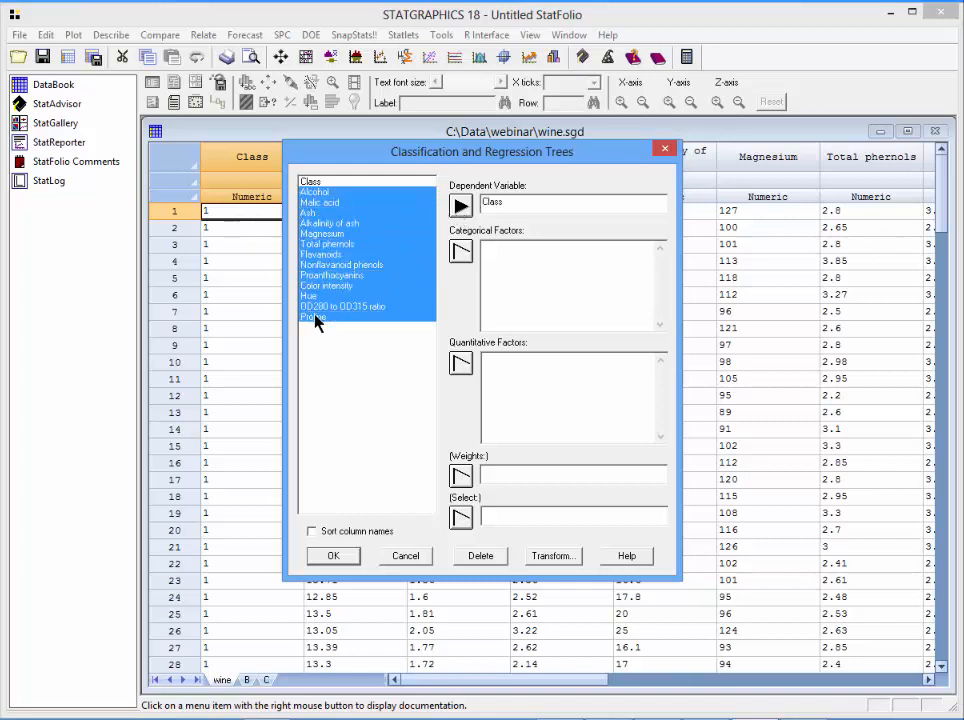
{"action": "left_click", "coordinate": [459, 365]}
{"action": "left_click", "coordinate": [336, 556]}
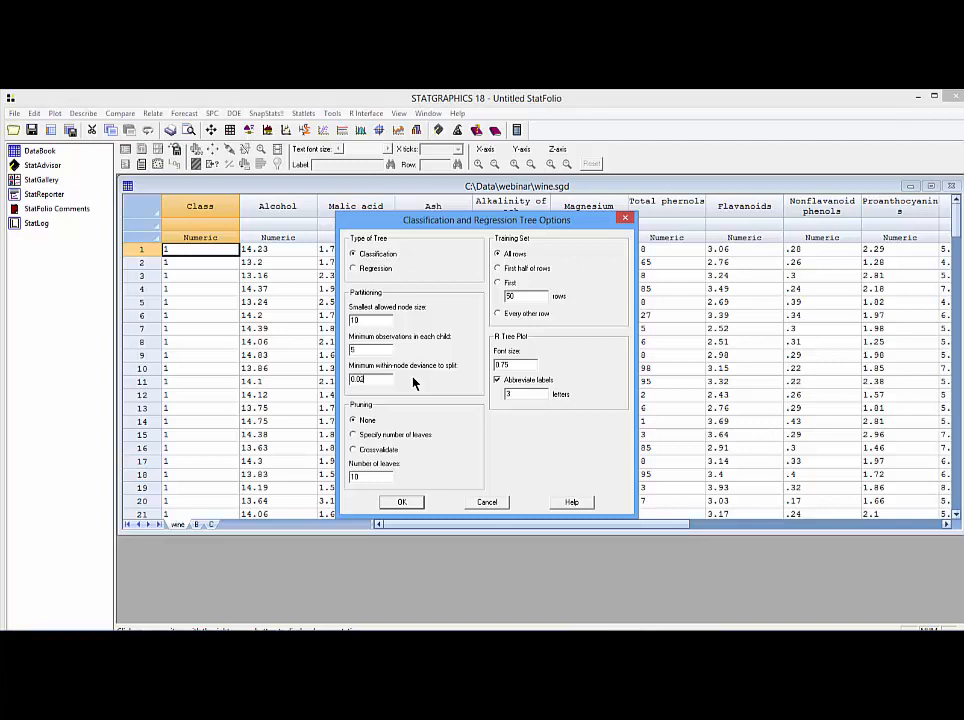
{"action": "left_click", "coordinate": [401, 501]}
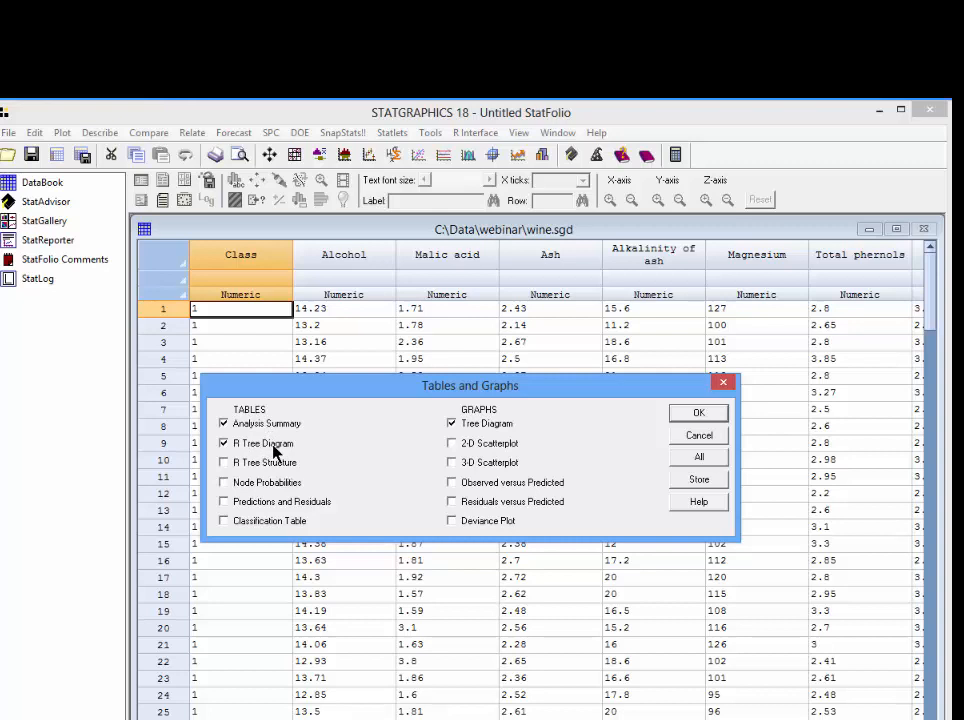
Add Node Probabilities, Classification Table, 2-D Scatterplot, 3-D Scatterplot and Deviance Plot to the analysis output and generate the results
{"action": "left_click", "coordinate": [275, 485]}
{"action": "left_click", "coordinate": [276, 528]}
{"action": "left_click", "coordinate": [452, 444]}
{"action": "left_click", "coordinate": [452, 463]}
{"action": "left_click", "coordinate": [452, 521]}
{"action": "left_click", "coordinate": [697, 414]}
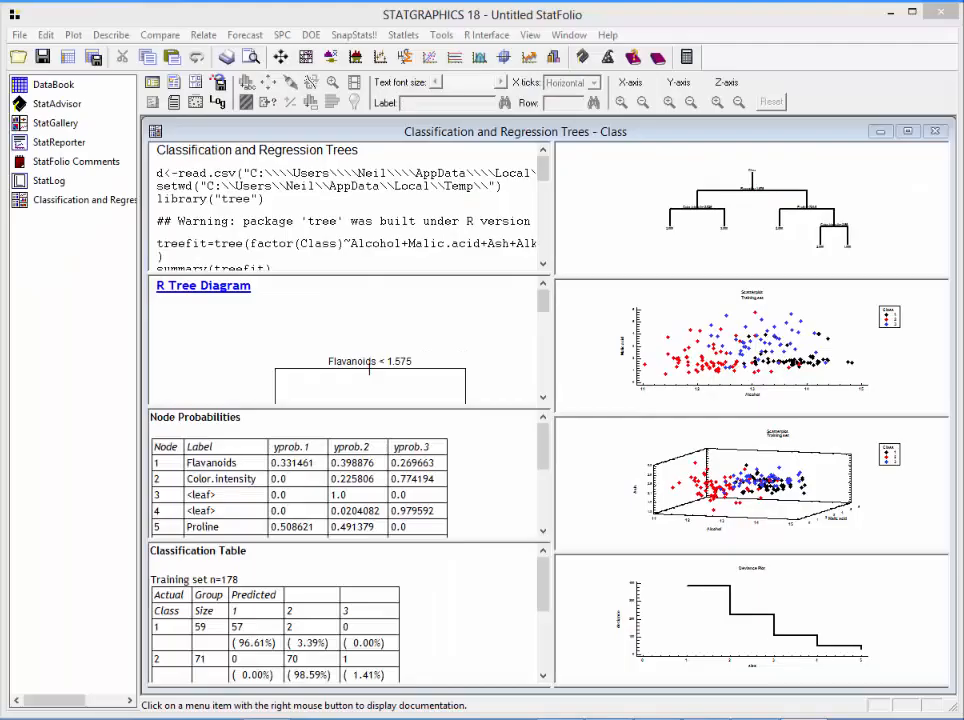
Examine the enlarged R Tree Diagram, return to all panes and enlarge the graphical Tree Diagram
{"action": "double_click", "coordinate": [487, 348]}
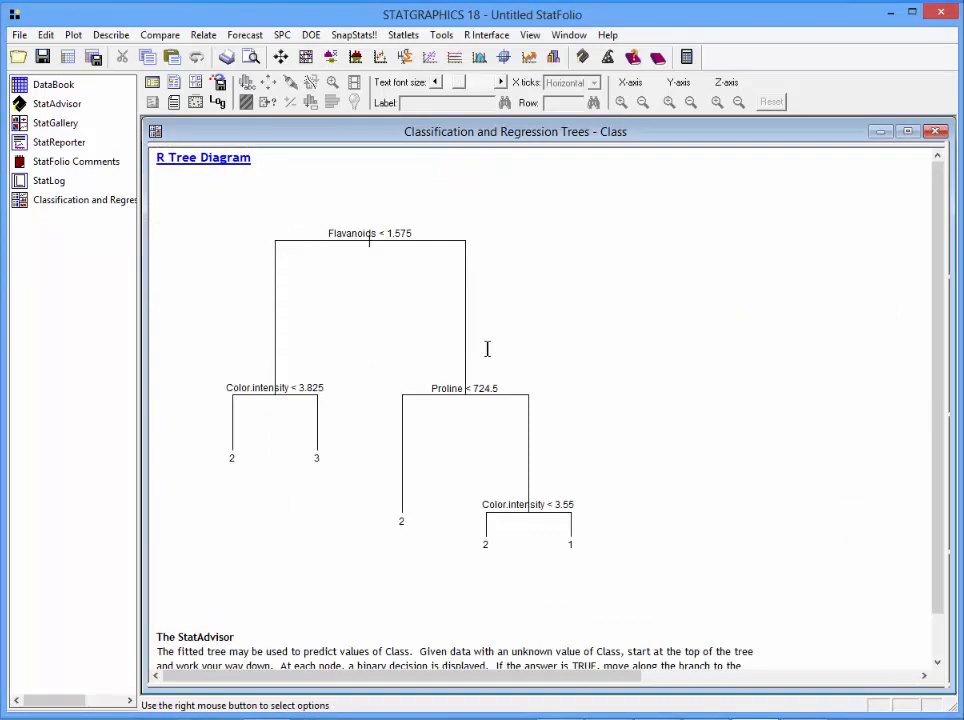
{"action": "double_click", "coordinate": [488, 357]}
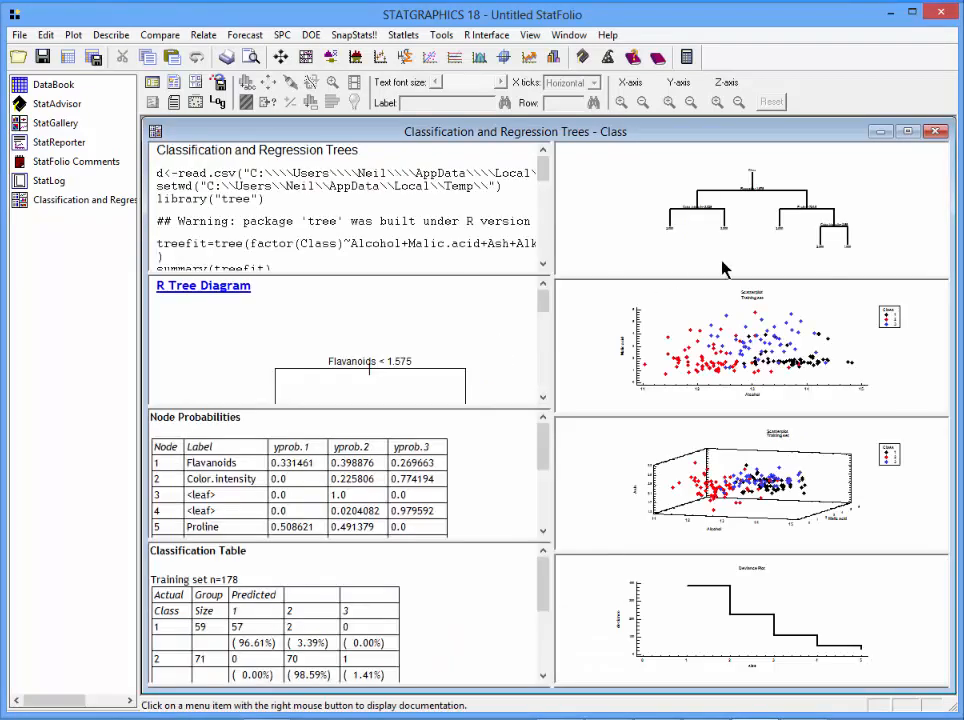
{"action": "double_click", "coordinate": [871, 214]}
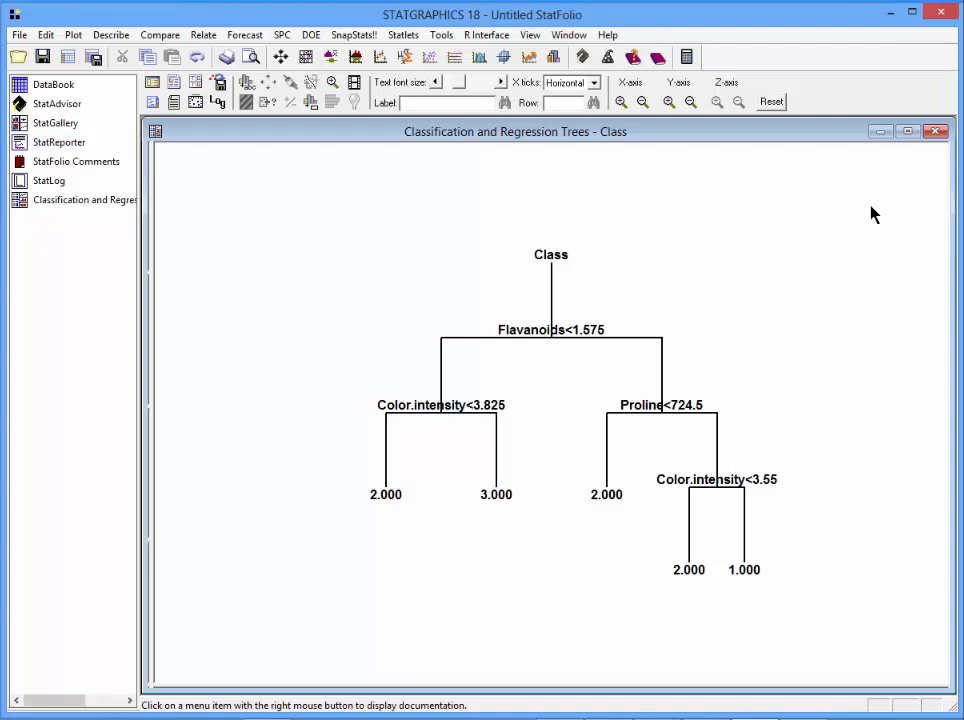
Check the graphics options available for the Tree Diagram without changing them and restore the view of all panes
{"action": "right_click", "coordinate": [714, 209]}
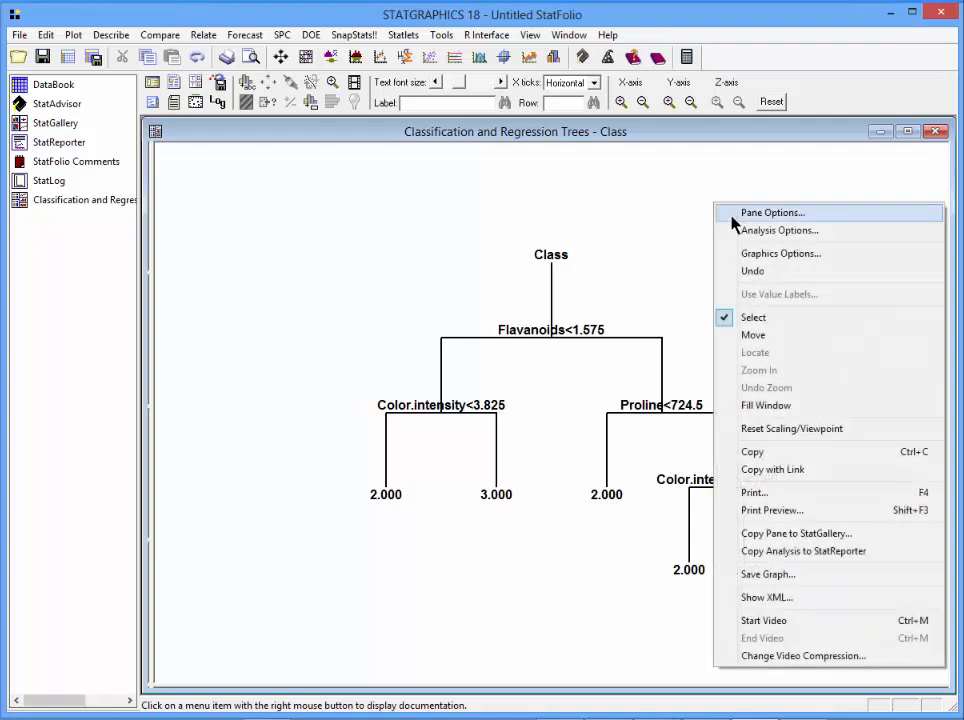
{"action": "left_click", "coordinate": [775, 255]}
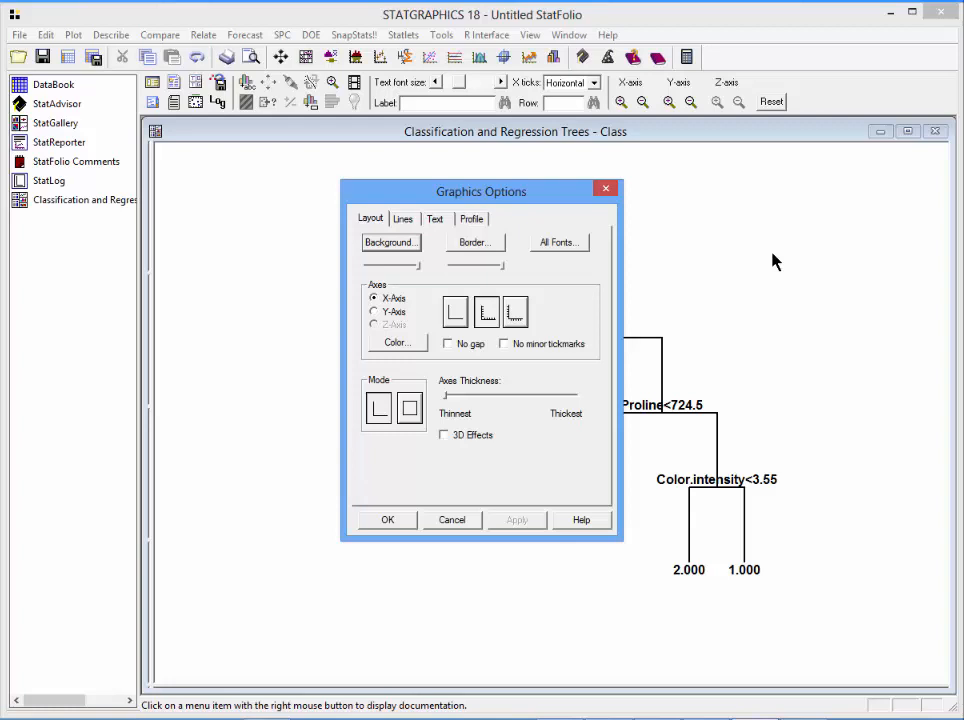
{"action": "left_click", "coordinate": [451, 521]}
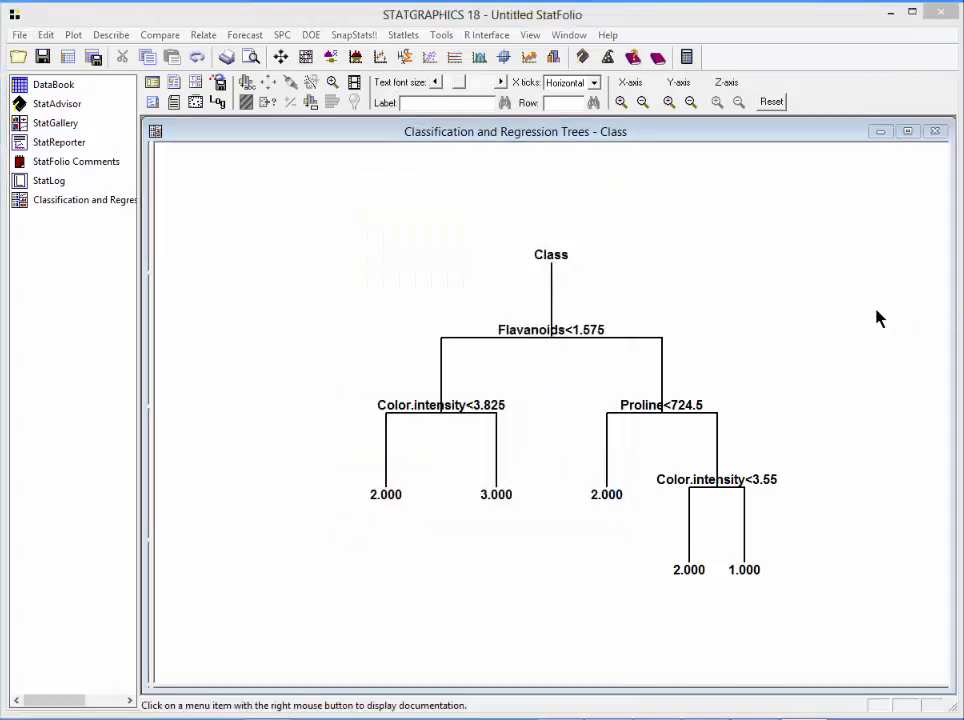
{"action": "double_click", "coordinate": [878, 318]}
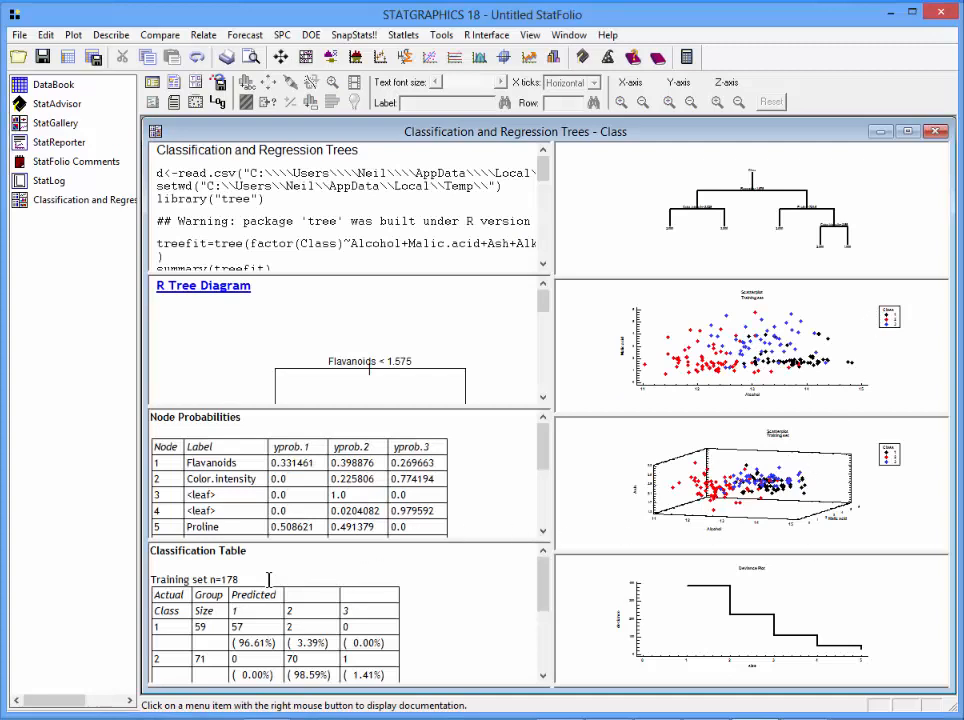
Examine the Classification Table, R Tree Diagram and Deviance Plot enlarged one at a time, returning to all panes
{"action": "double_click", "coordinate": [424, 572]}
{"action": "double_click", "coordinate": [499, 329]}
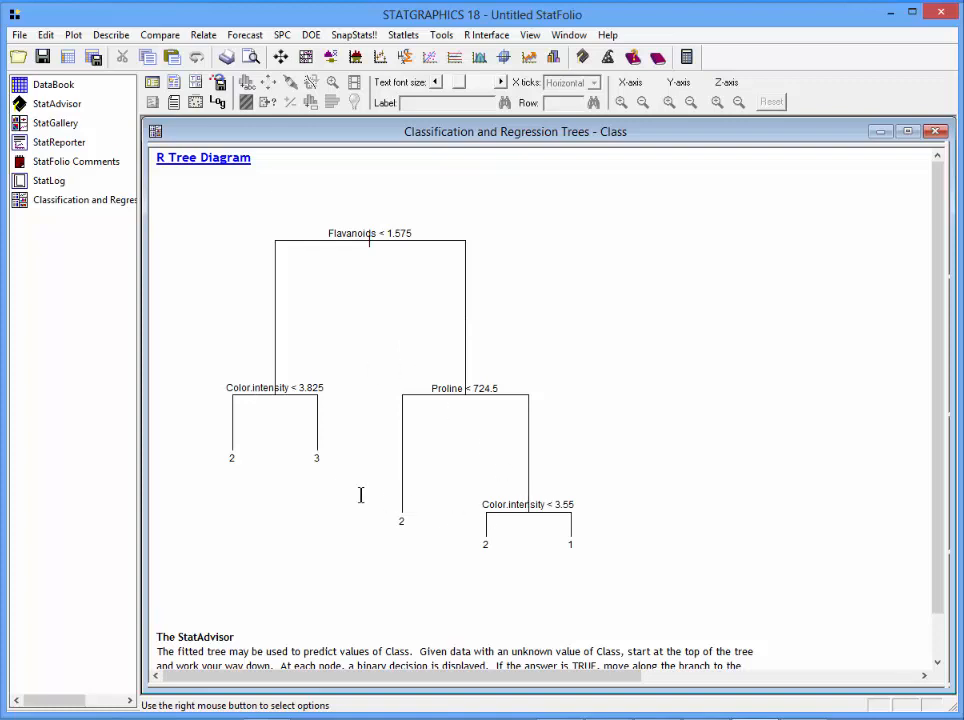
{"action": "double_click", "coordinate": [637, 413]}
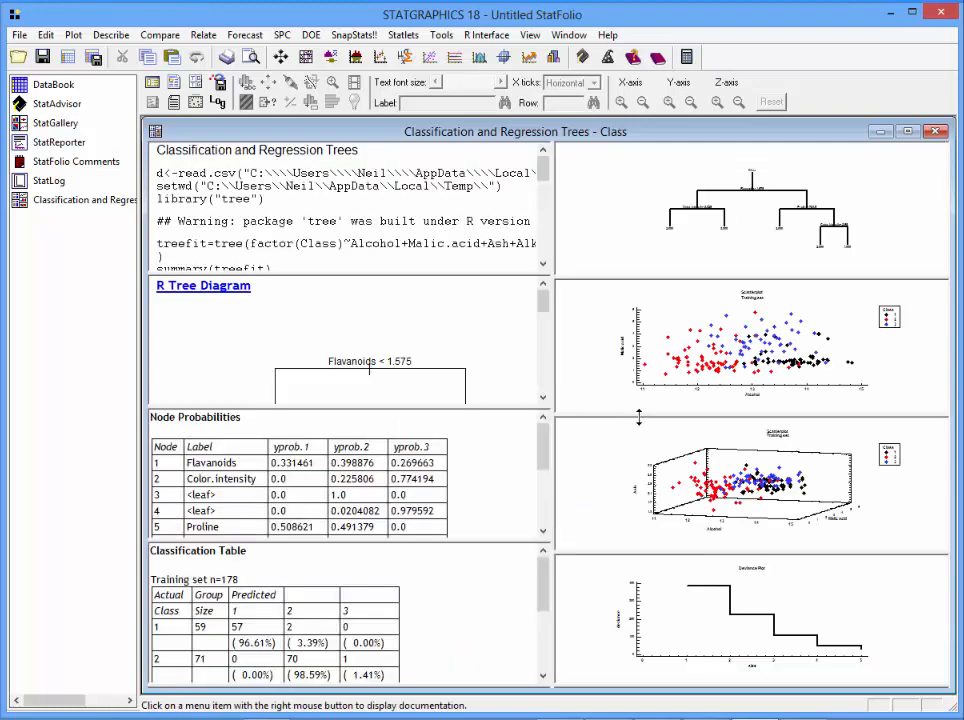
{"action": "double_click", "coordinate": [766, 603]}
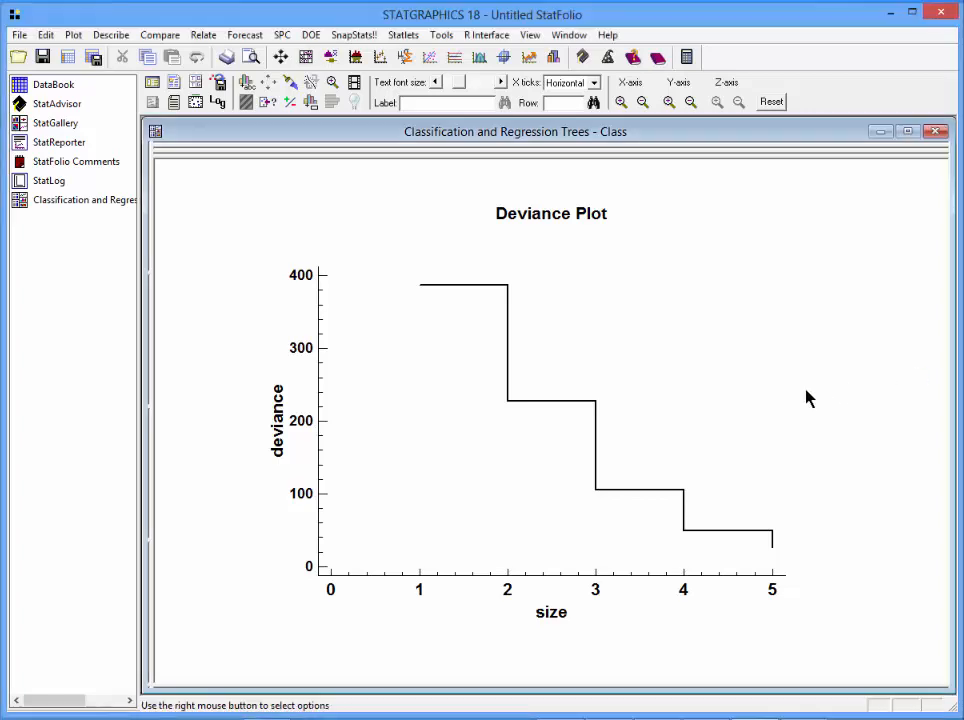
{"action": "double_click", "coordinate": [808, 397]}
Enlarge the 2-D scatterplot, set Flavanoids as its X-axis and Color intensity as its Y-axis, and return to all panes
{"action": "double_click", "coordinate": [823, 338]}
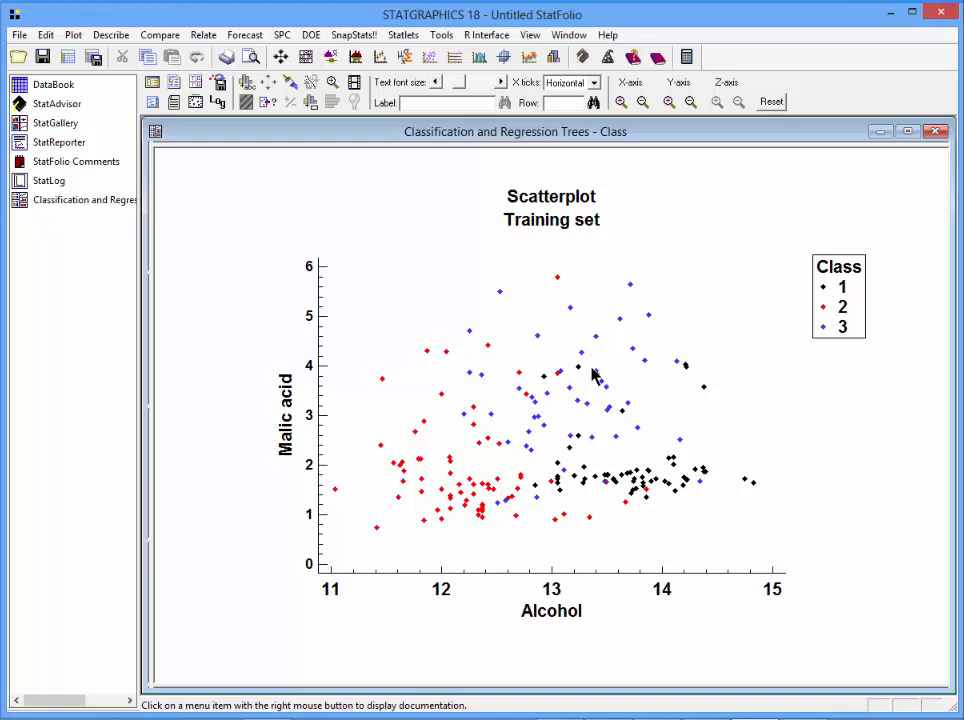
{"action": "right_click", "coordinate": [629, 307]}
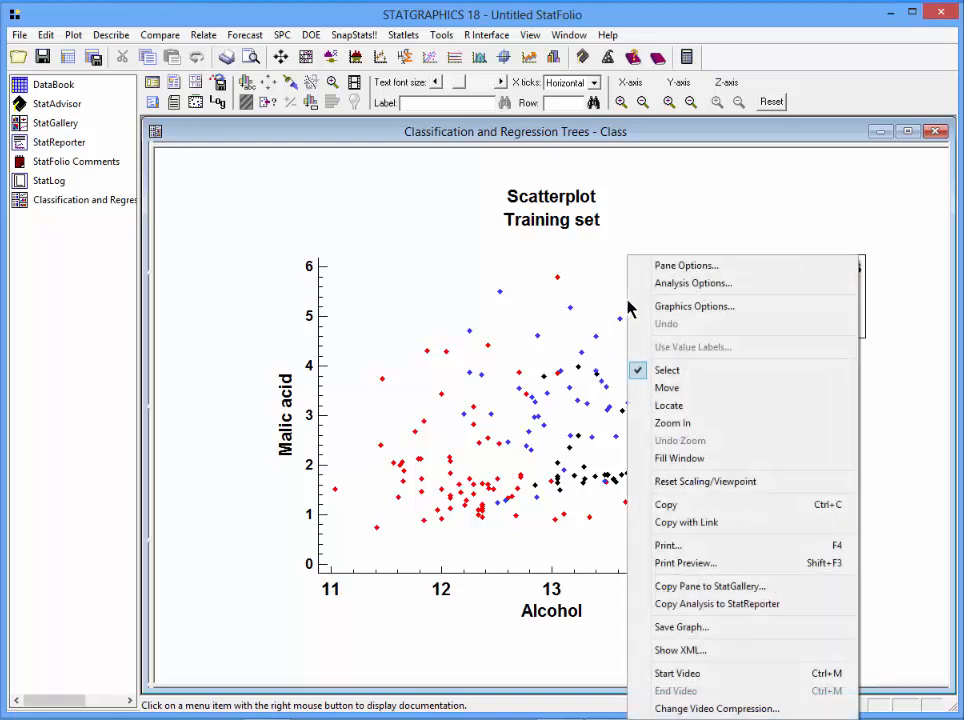
{"action": "left_click", "coordinate": [668, 267]}
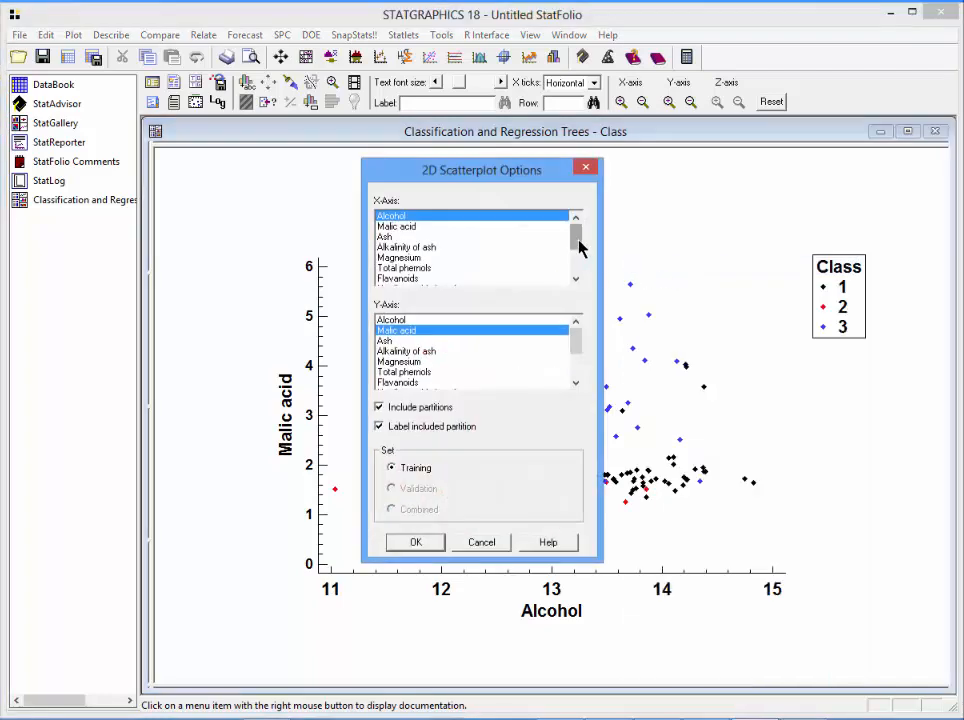
{"action": "scroll", "coordinate": [579, 250], "scroll_direction": "down", "scroll_amount": 1}
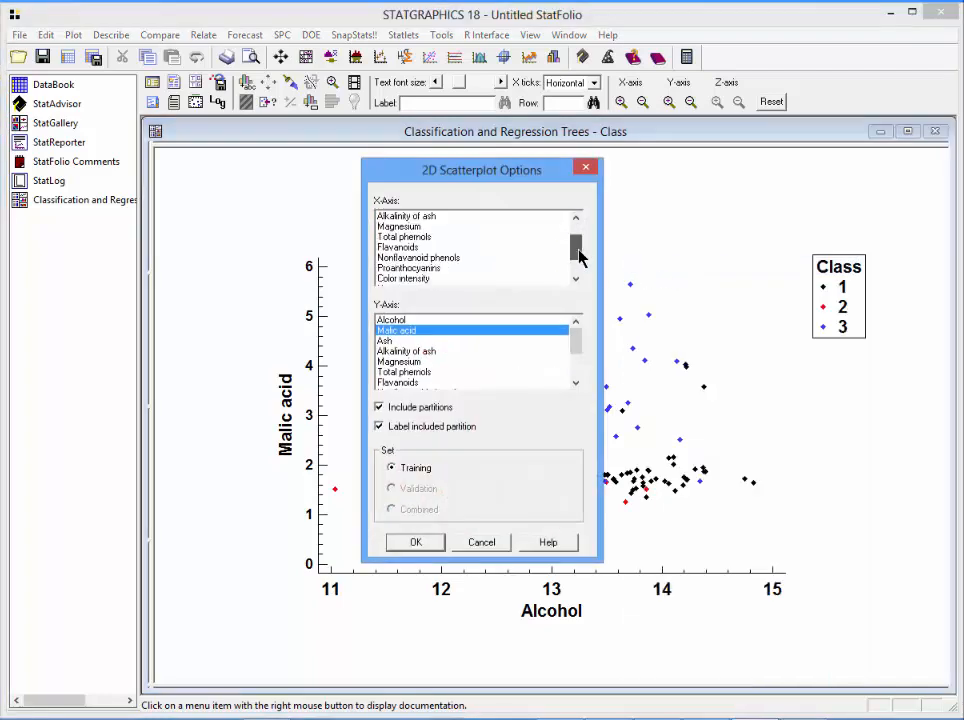
{"action": "left_click", "coordinate": [410, 248]}
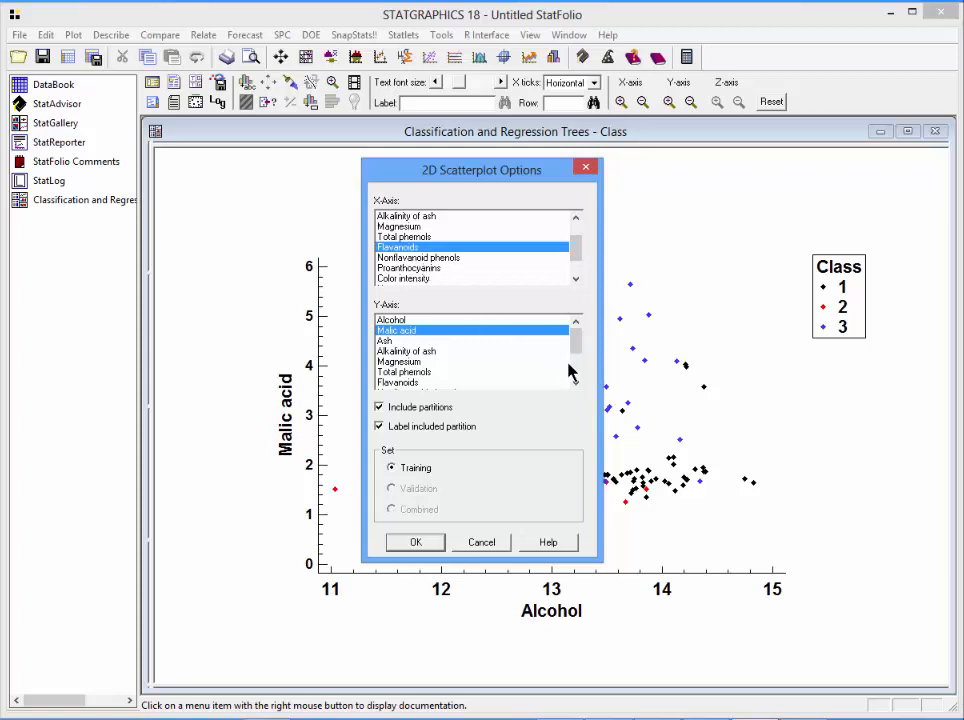
{"action": "scroll", "coordinate": [580, 365], "scroll_direction": "down", "scroll_amount": 1}
{"action": "scroll", "coordinate": [580, 365], "scroll_direction": "down", "scroll_amount": 1}
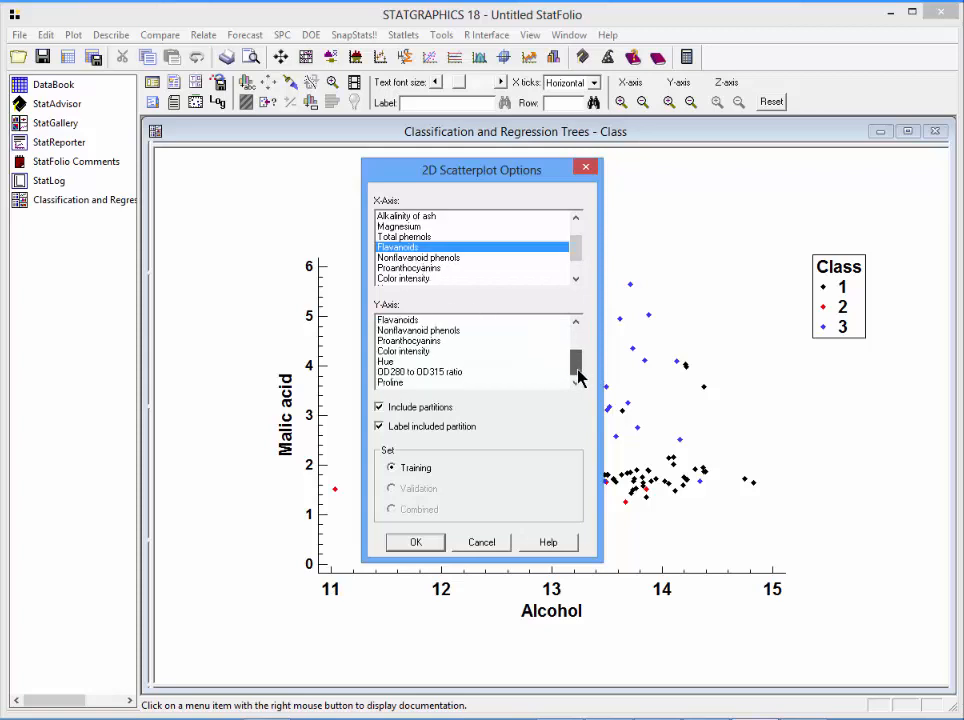
{"action": "left_click", "coordinate": [420, 353]}
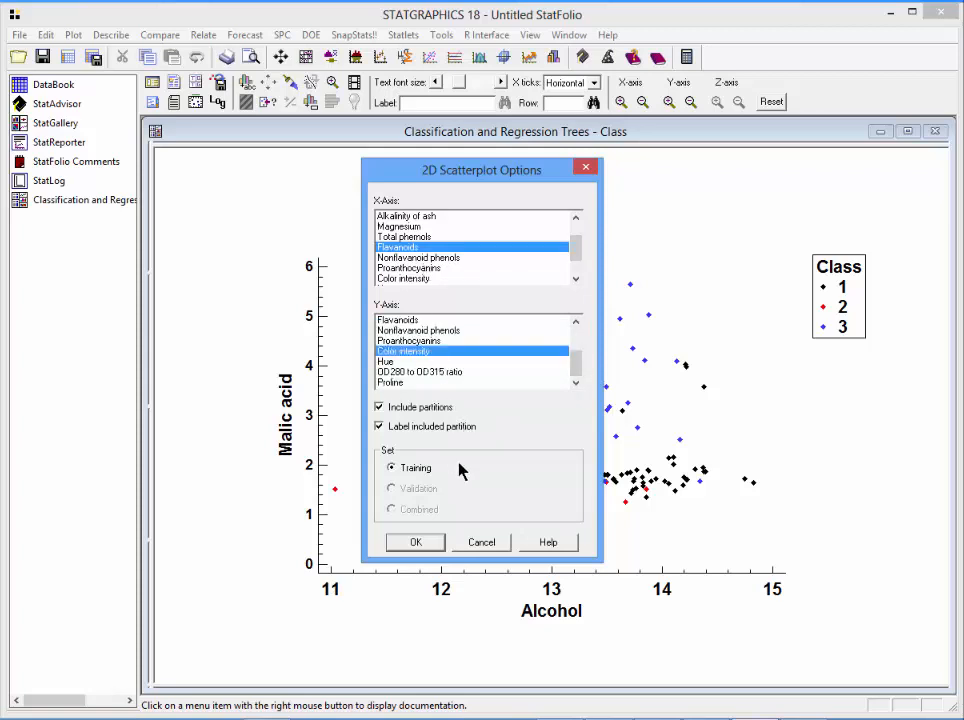
{"action": "left_click", "coordinate": [418, 543]}
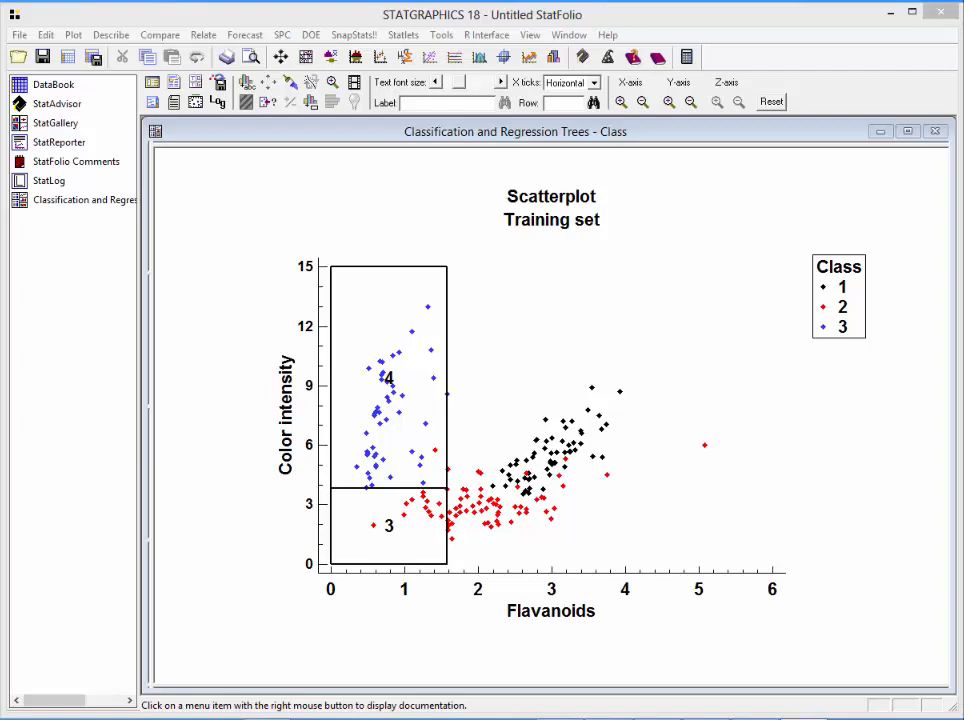
{"action": "double_click", "coordinate": [731, 357]}
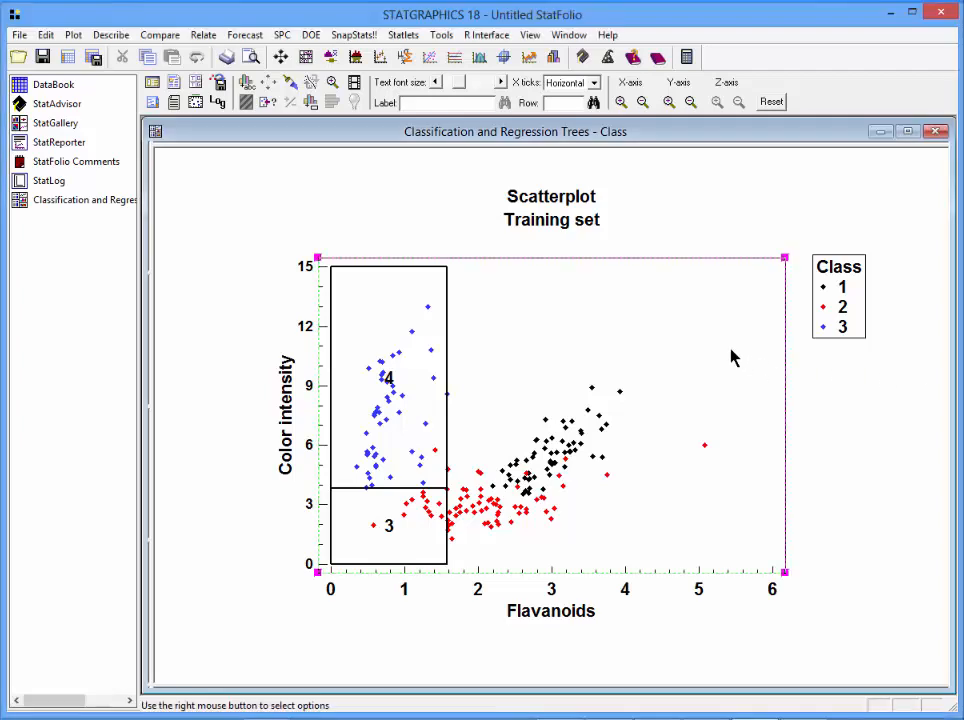
Enlarge the 3-D scatterplot and move the Malic acid axis title clear of the tick numbers
{"action": "double_click", "coordinate": [790, 463]}
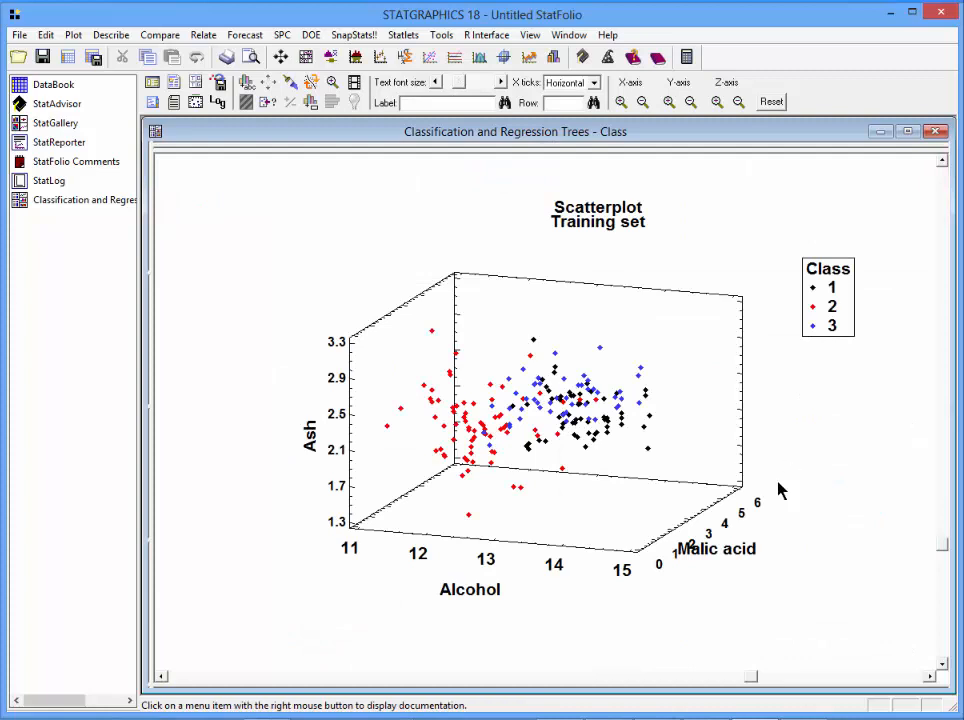
{"action": "left_click", "coordinate": [743, 550]}
{"action": "left_click_drag", "start_coordinate": [717, 549], "coordinate": [763, 551]}
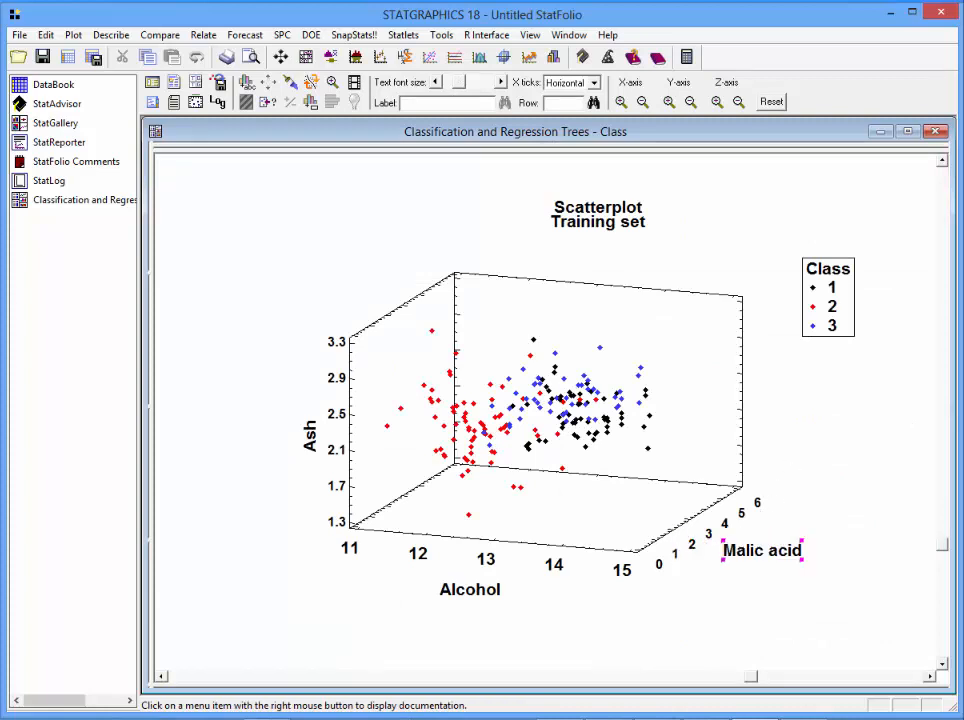
Set the 3-D scatterplot's X-axis to Flavanoids, Y-axis to Color intensity and Z-axis to Proline
{"action": "right_click", "coordinate": [749, 208]}
{"action": "left_click", "coordinate": [757, 215]}
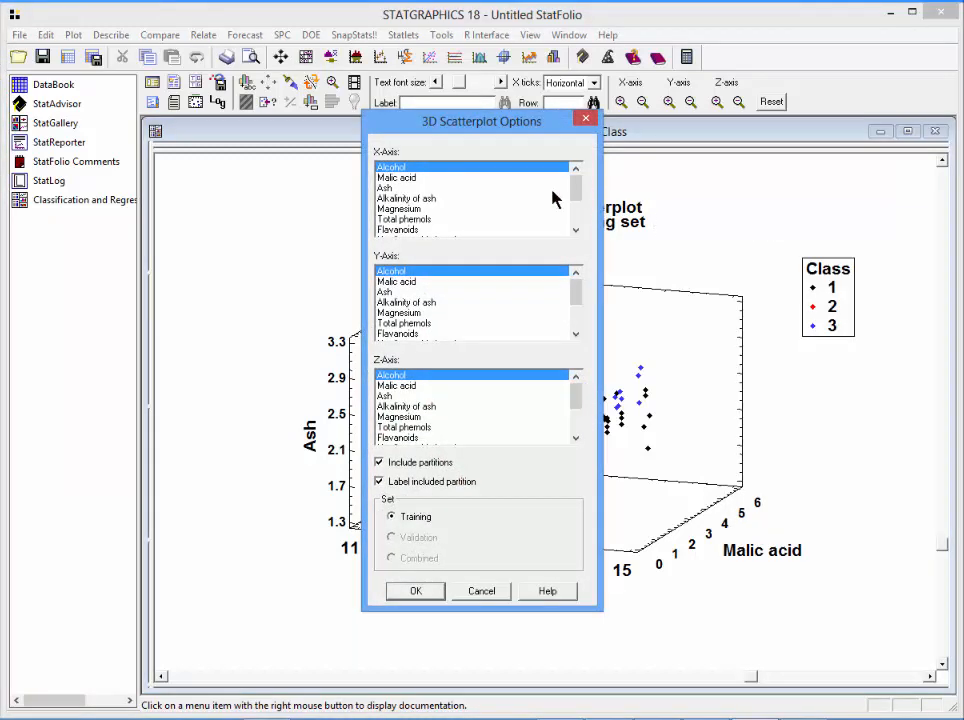
{"action": "left_click", "coordinate": [422, 230]}
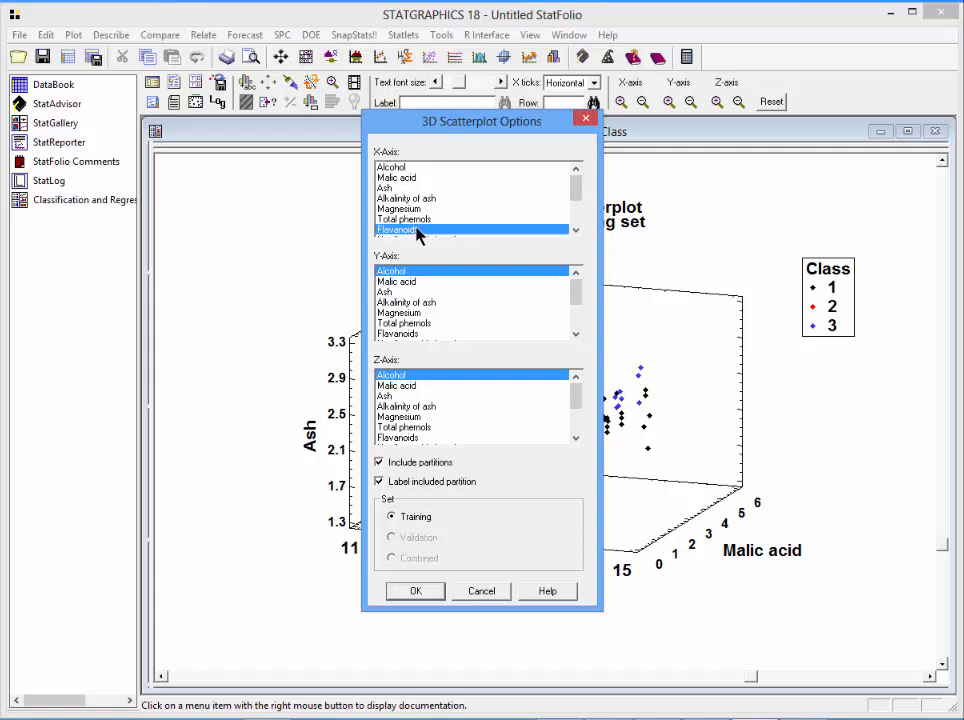
{"action": "left_click_drag", "start_coordinate": [577, 301], "coordinate": [581, 318]}
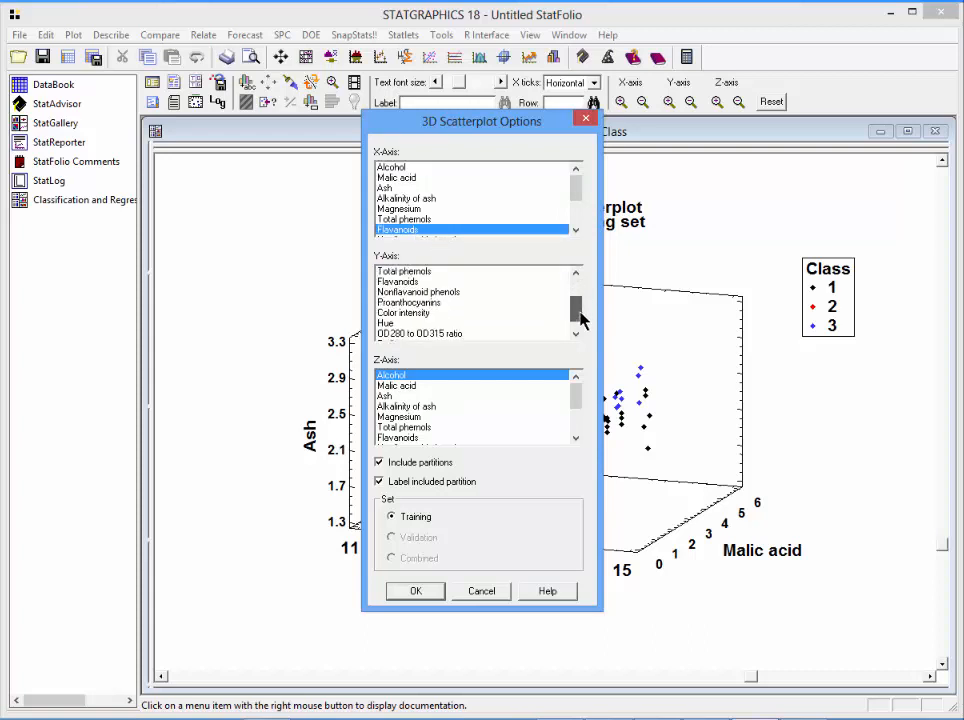
{"action": "left_click", "coordinate": [425, 314]}
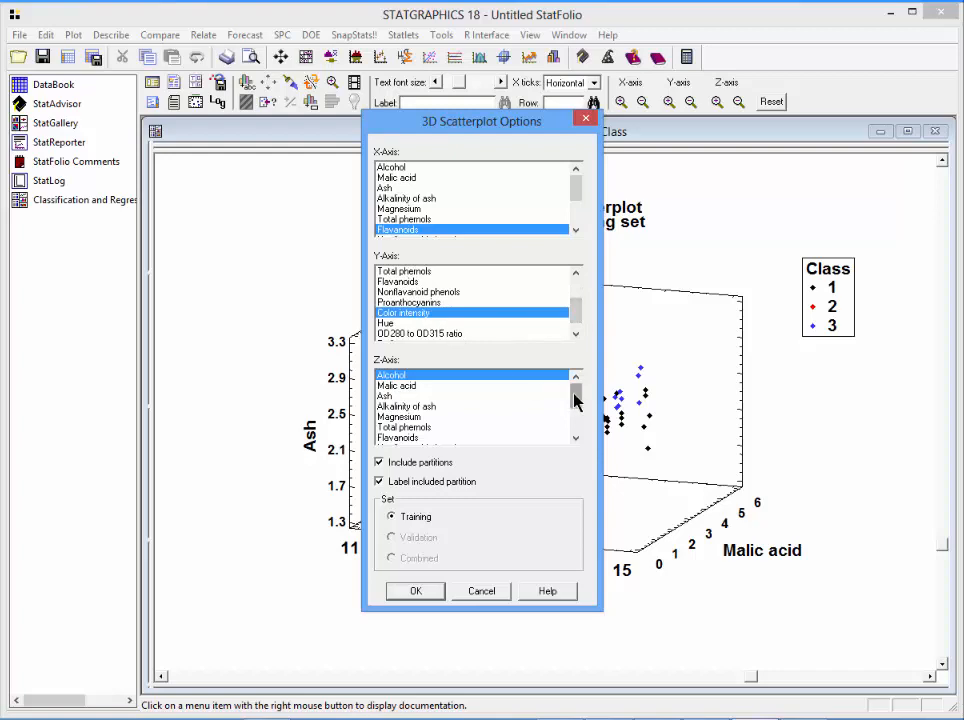
{"action": "left_click_drag", "start_coordinate": [576, 398], "coordinate": [575, 428]}
{"action": "left_click", "coordinate": [395, 440]}
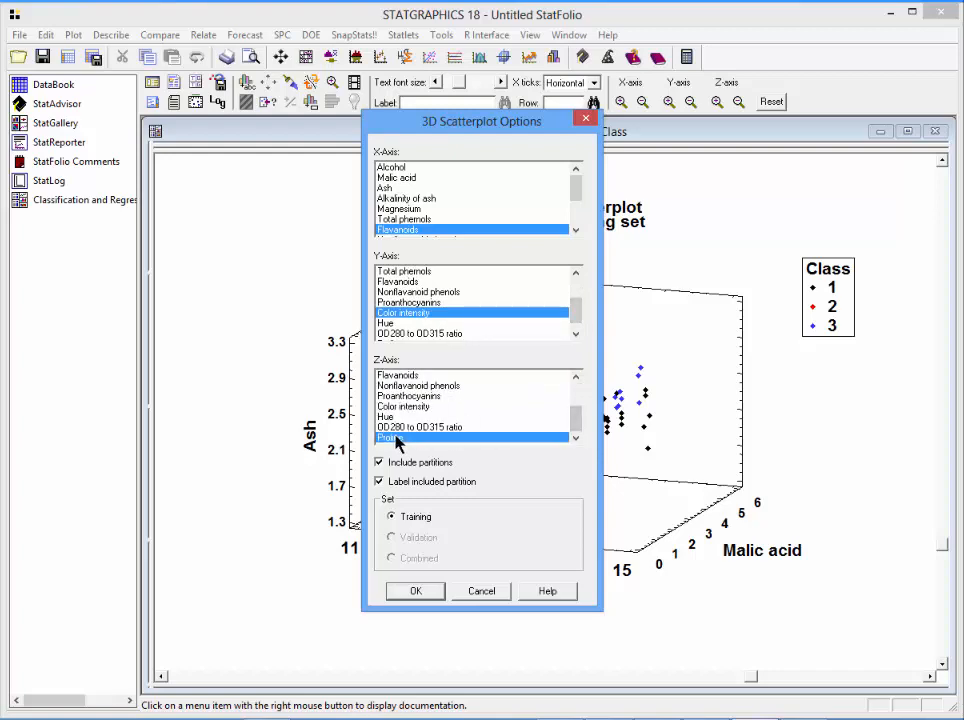
{"action": "left_click", "coordinate": [418, 592]}
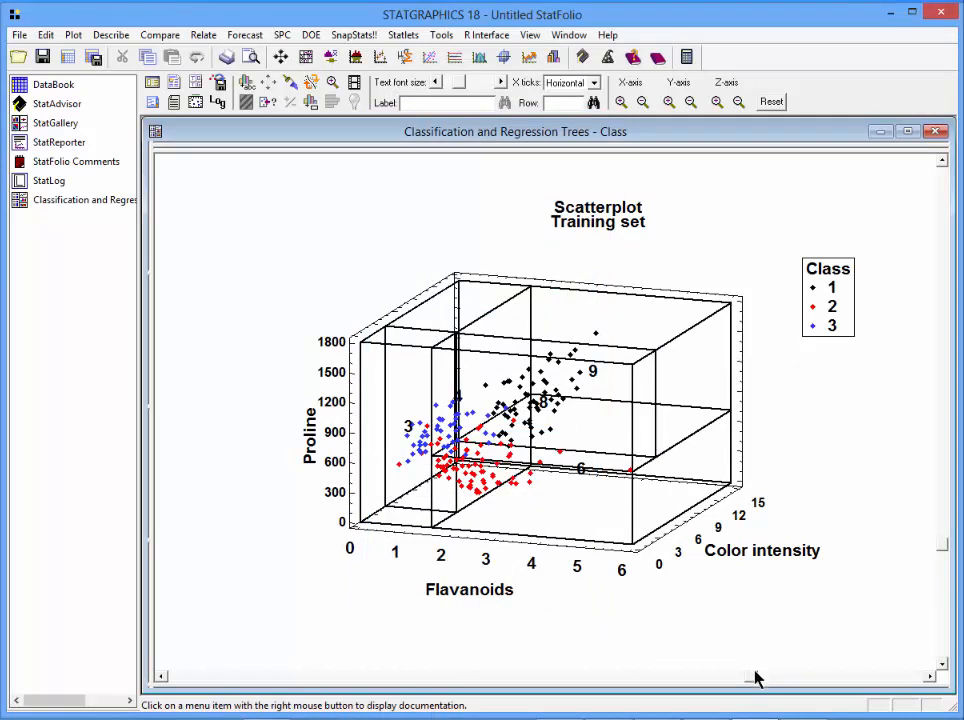
Rotate and tilt the 3-D scatterplot to examine how the partition boxes separate the three wine classes
{"action": "left_click_drag", "start_coordinate": [751, 678], "coordinate": [482, 679]}
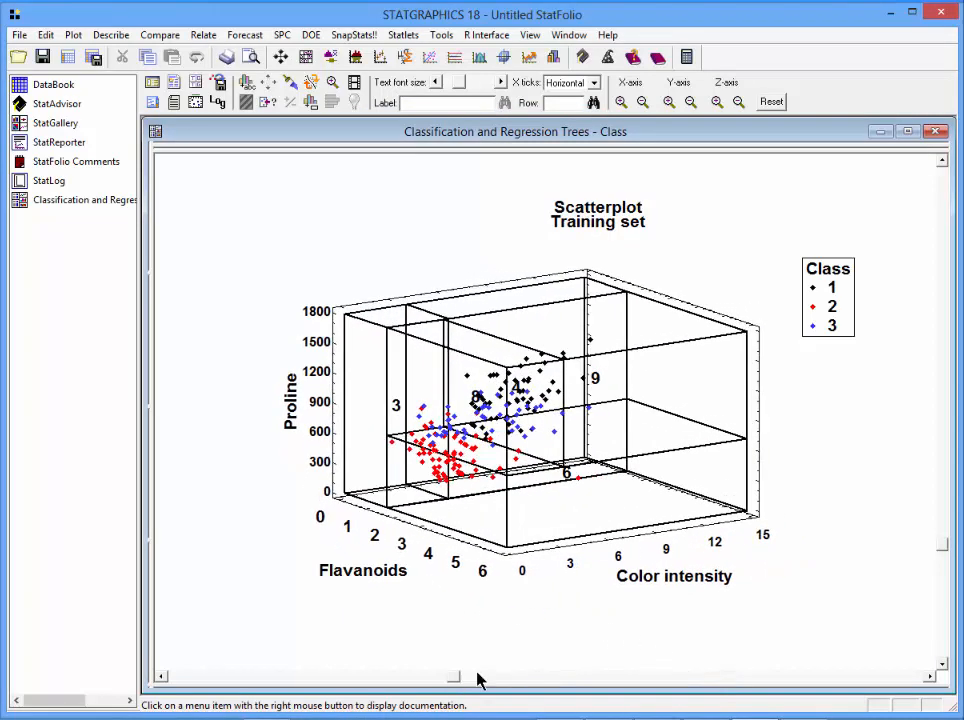
{"action": "left_click_drag", "start_coordinate": [944, 550], "coordinate": [942, 501]}
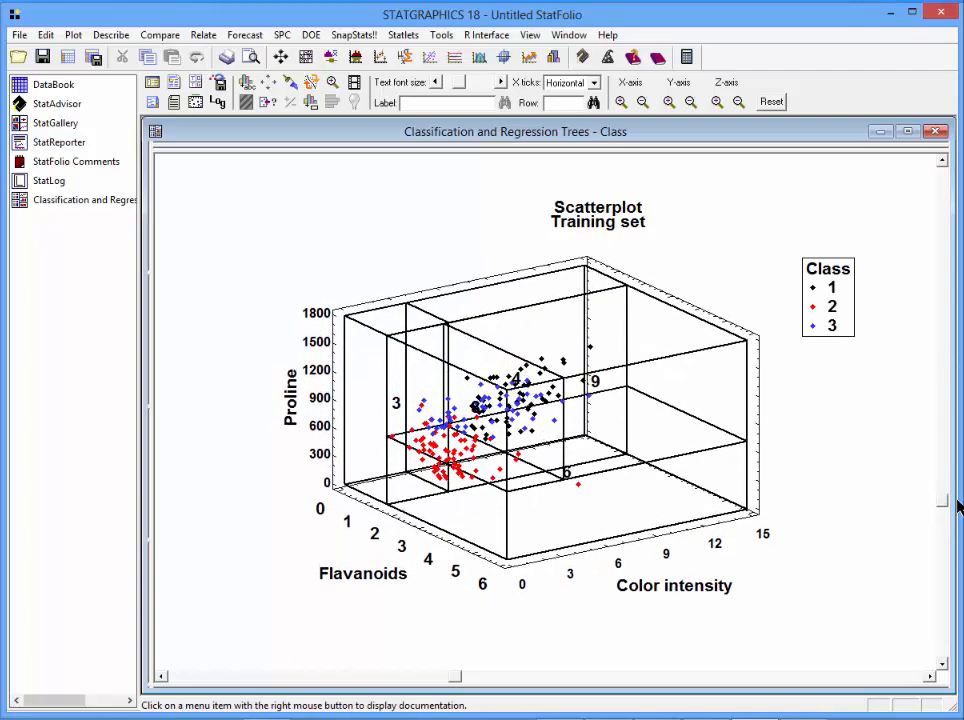
{"action": "left_click_drag", "start_coordinate": [457, 679], "coordinate": [501, 667]}
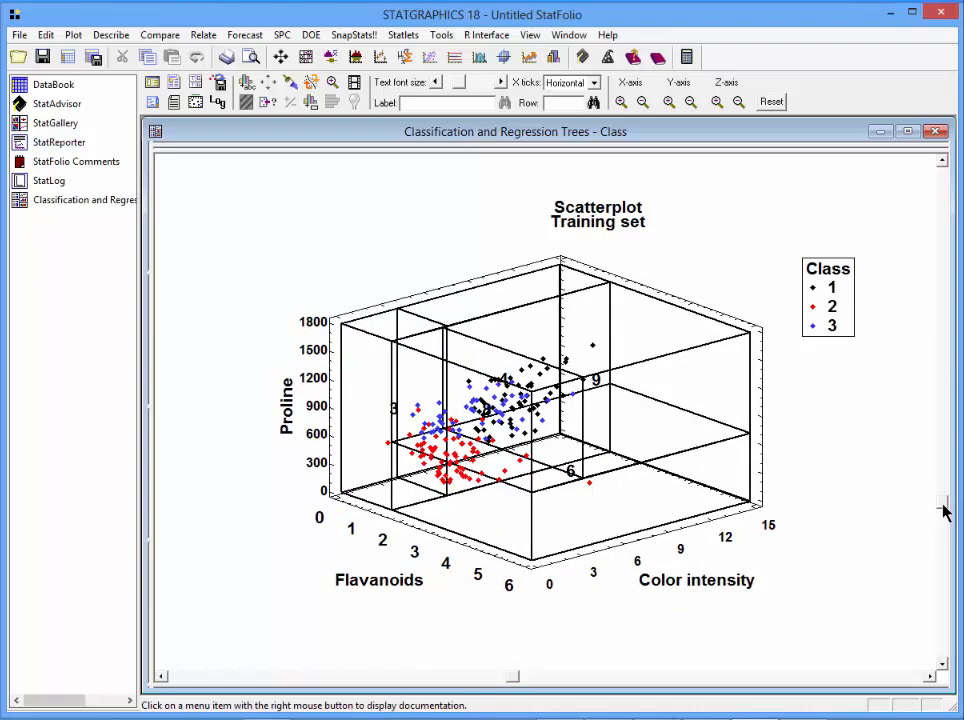
{"action": "left_click_drag", "start_coordinate": [943, 508], "coordinate": [942, 453]}
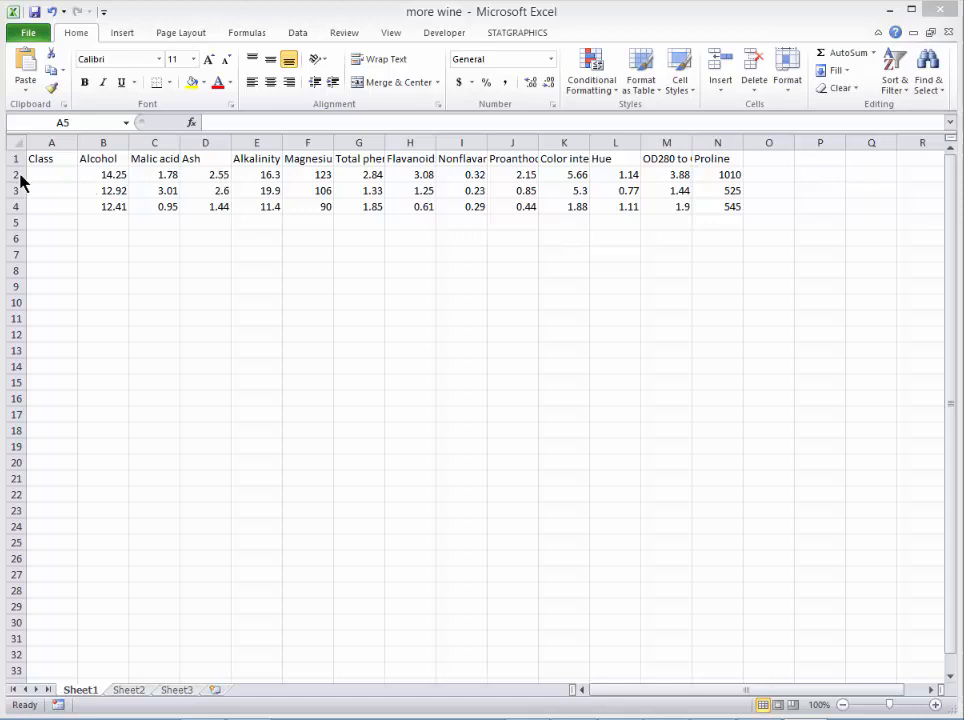
Copy rows 2 to 4 of the more wine workbook, which hold the three unclassified wine samples
{"action": "left_click_drag", "start_coordinate": [14, 176], "coordinate": [6, 204]}
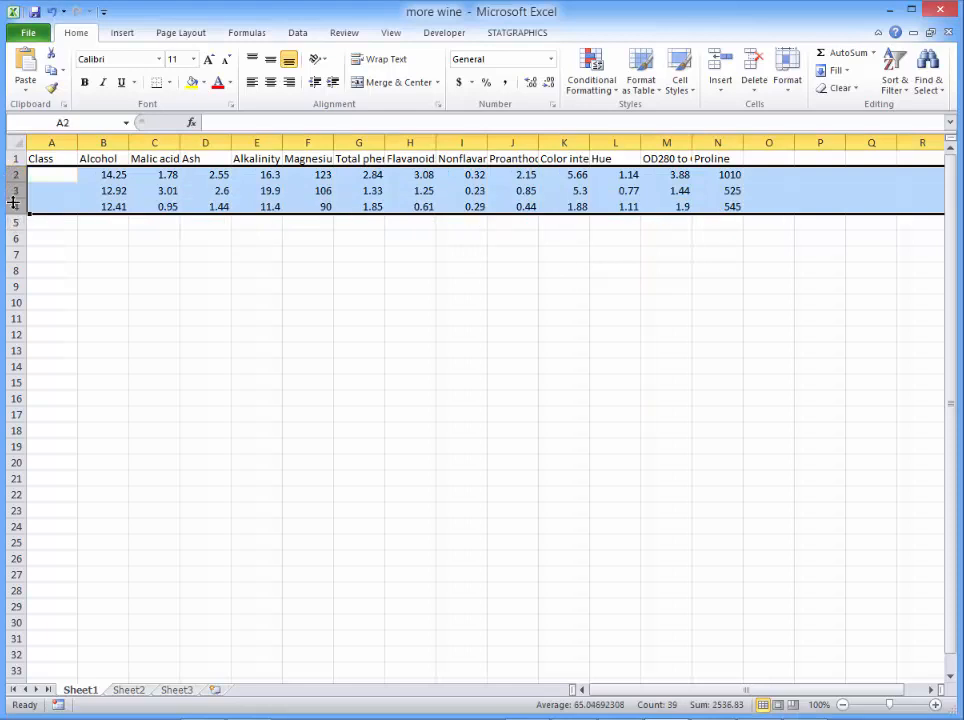
{"action": "right_click", "coordinate": [48, 190]}
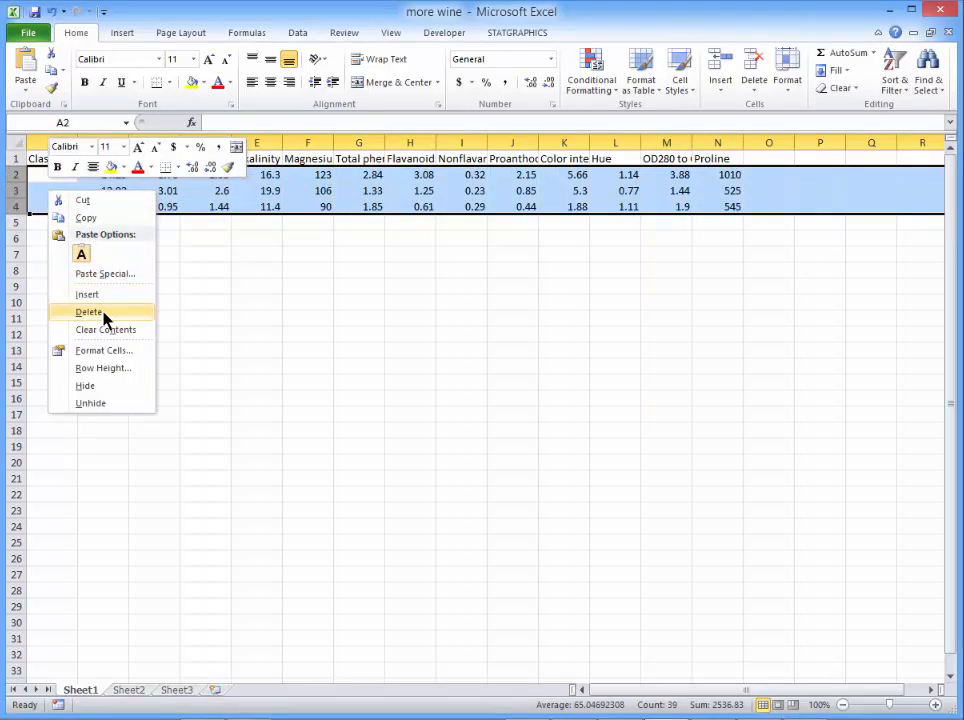
{"action": "left_click", "coordinate": [101, 219]}
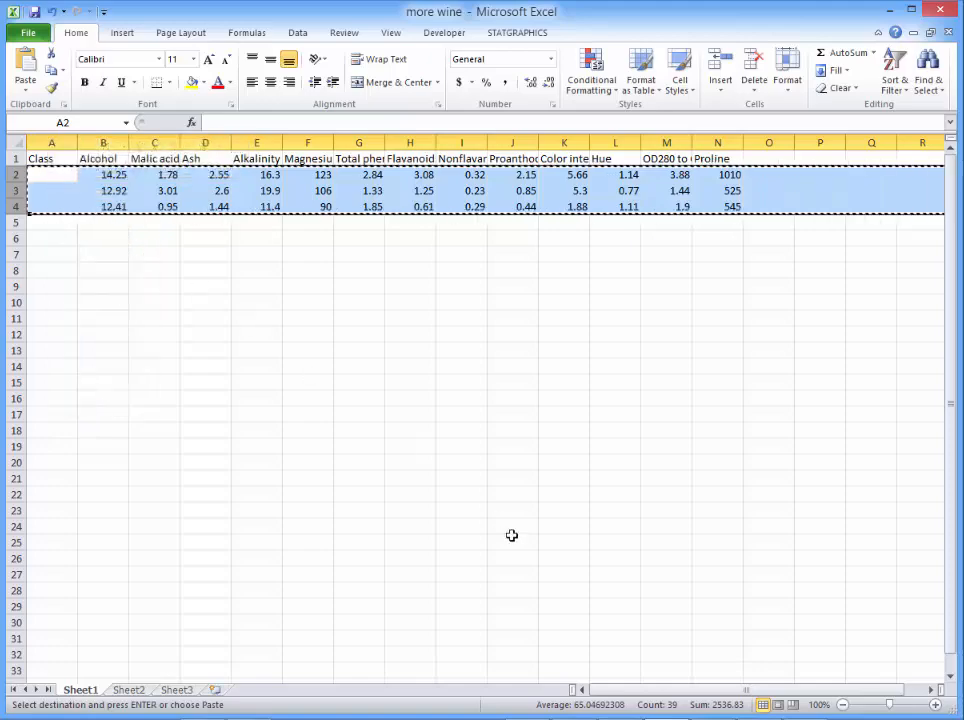
Switch to STATGRAPHICS and paste the copied wine samples into the wine data sheet starting at row 179 of the Class column
{"action": "left_click", "coordinate": [760, 706]}
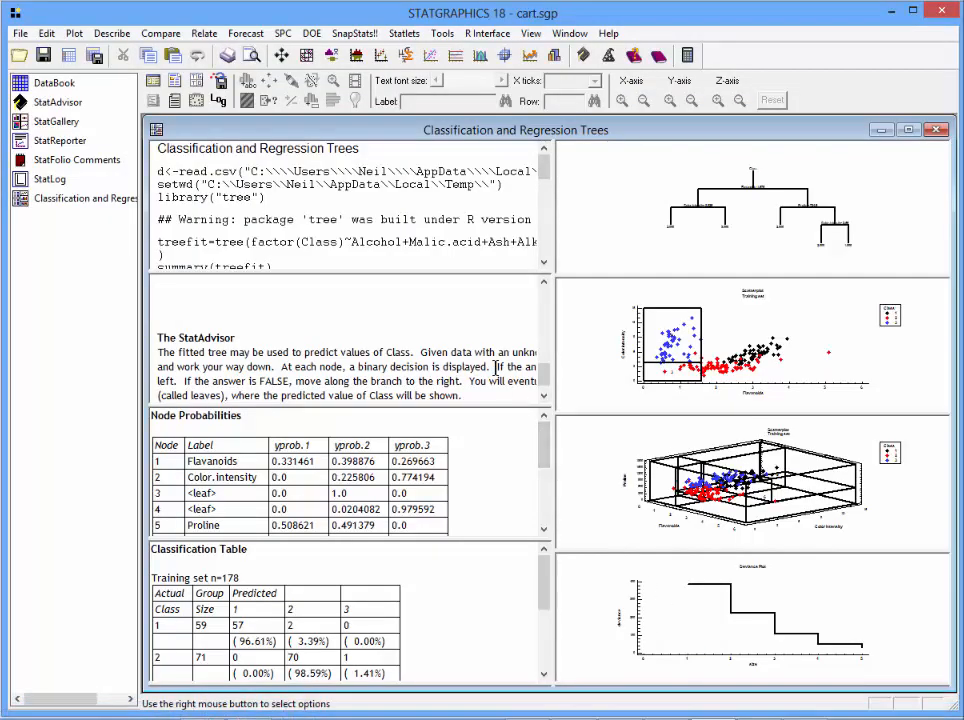
{"action": "left_click", "coordinate": [70, 88]}
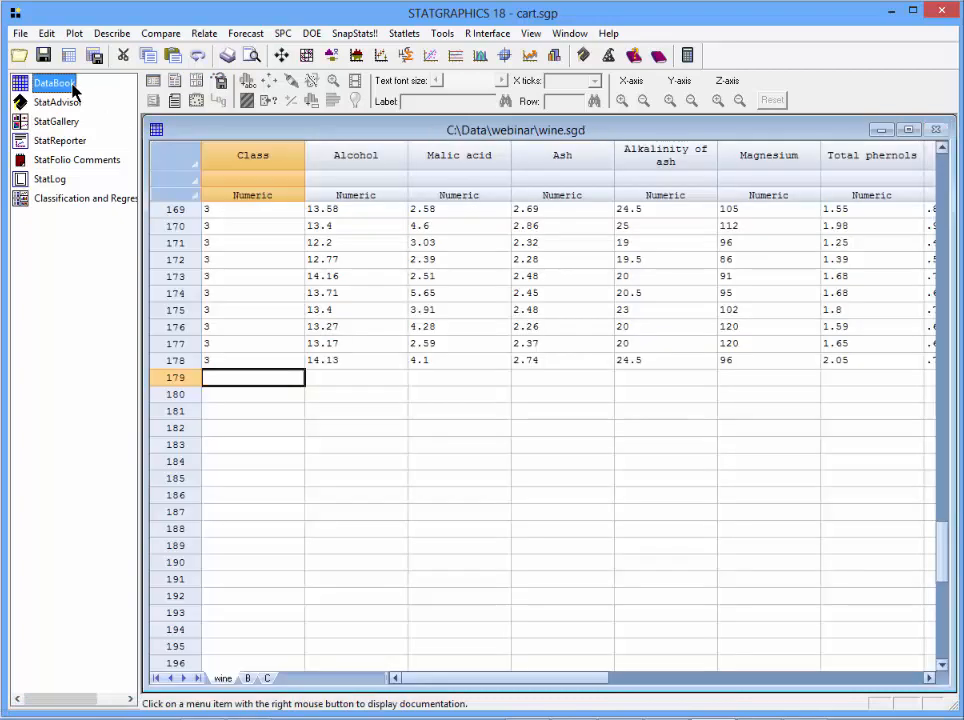
{"action": "left_click", "coordinate": [242, 378]}
{"action": "right_click", "coordinate": [242, 380]}
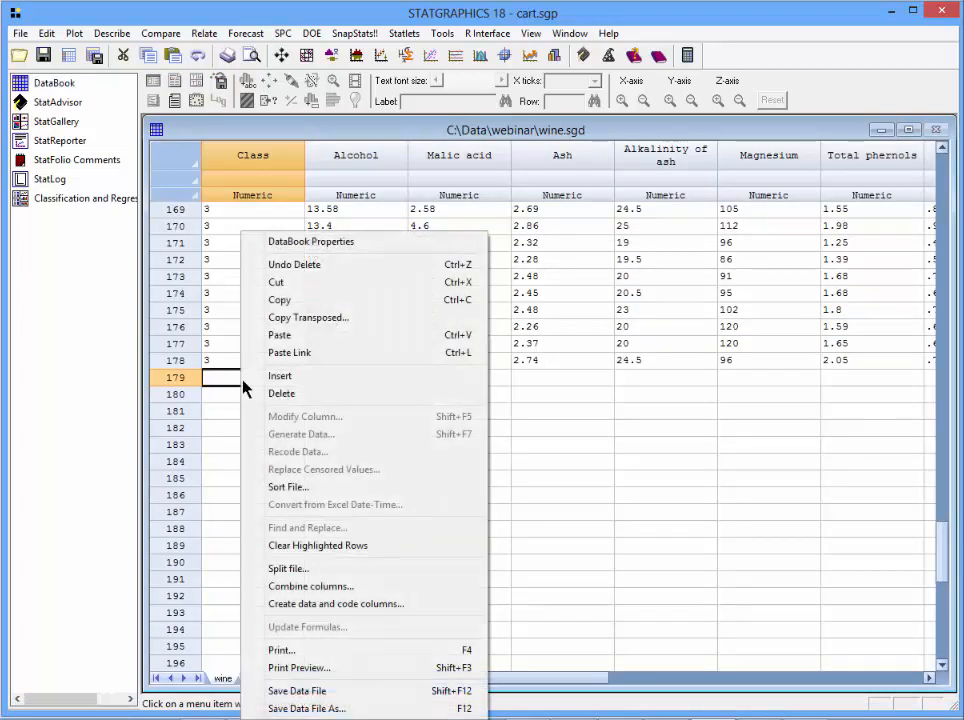
{"action": "left_click", "coordinate": [277, 337]}
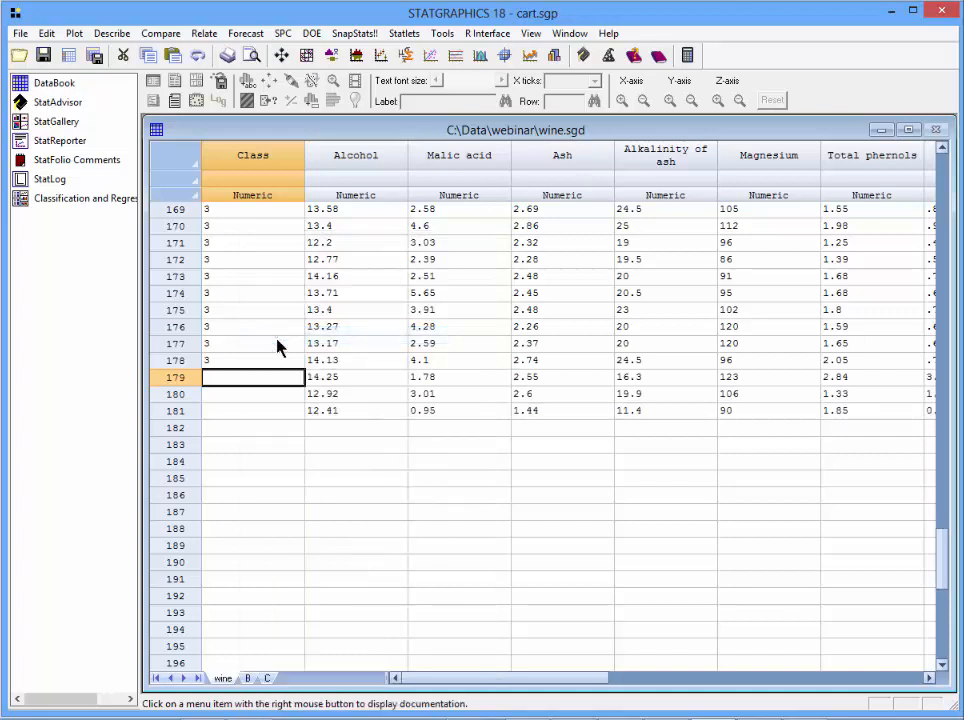
Add the Predictions and Residuals table to the Classification and Regression Trees analysis and enlarge it to examine the predictions for the unknown set
{"action": "left_click", "coordinate": [99, 199]}
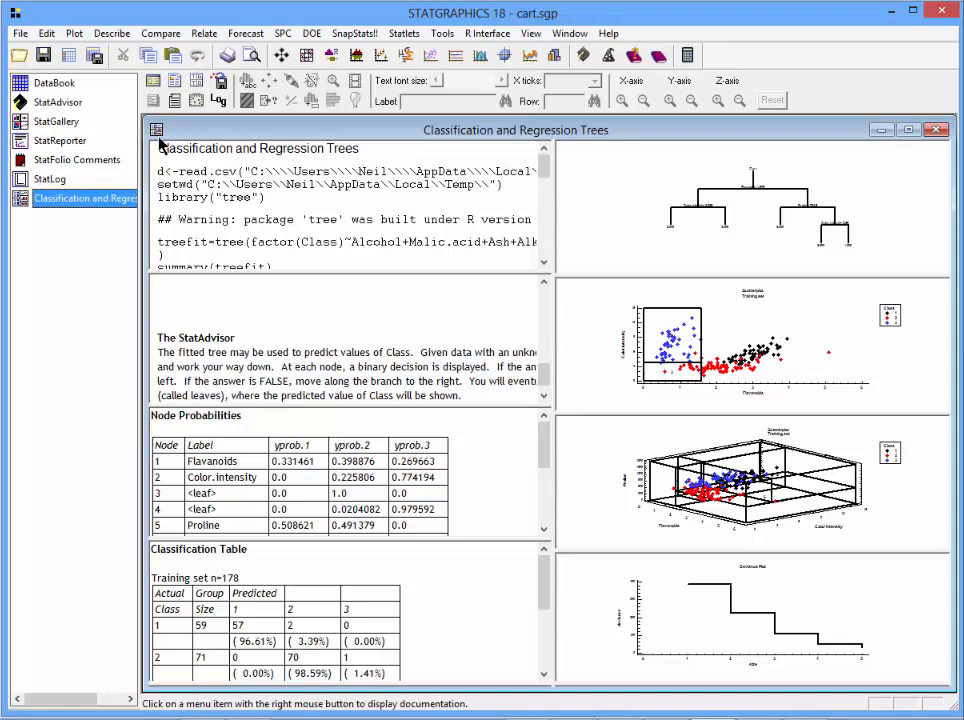
{"action": "left_click", "coordinate": [198, 83]}
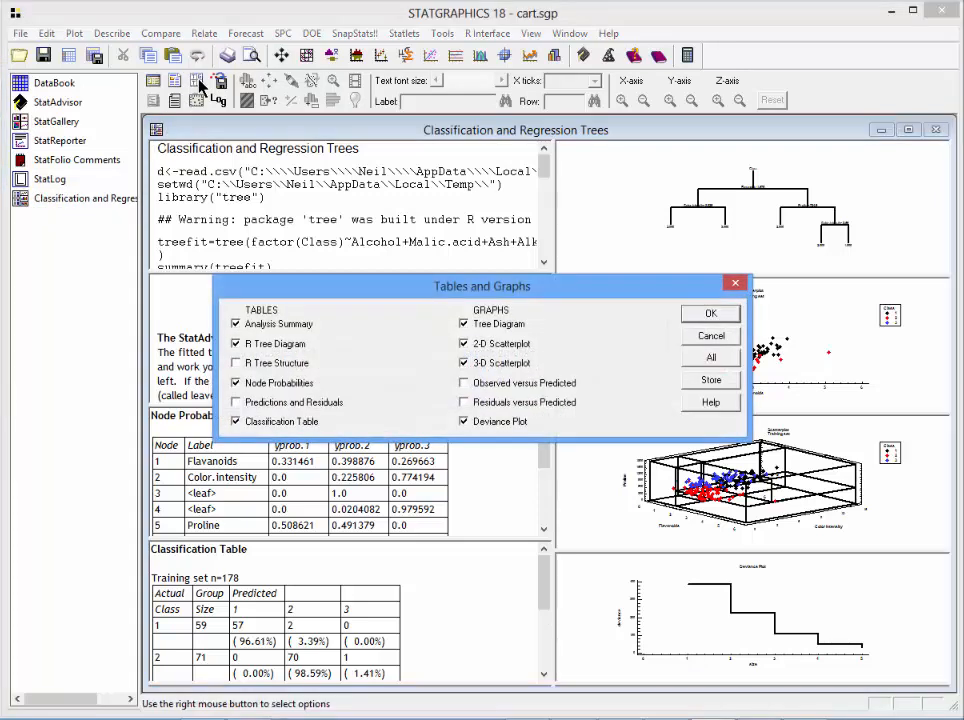
{"action": "left_click", "coordinate": [298, 405]}
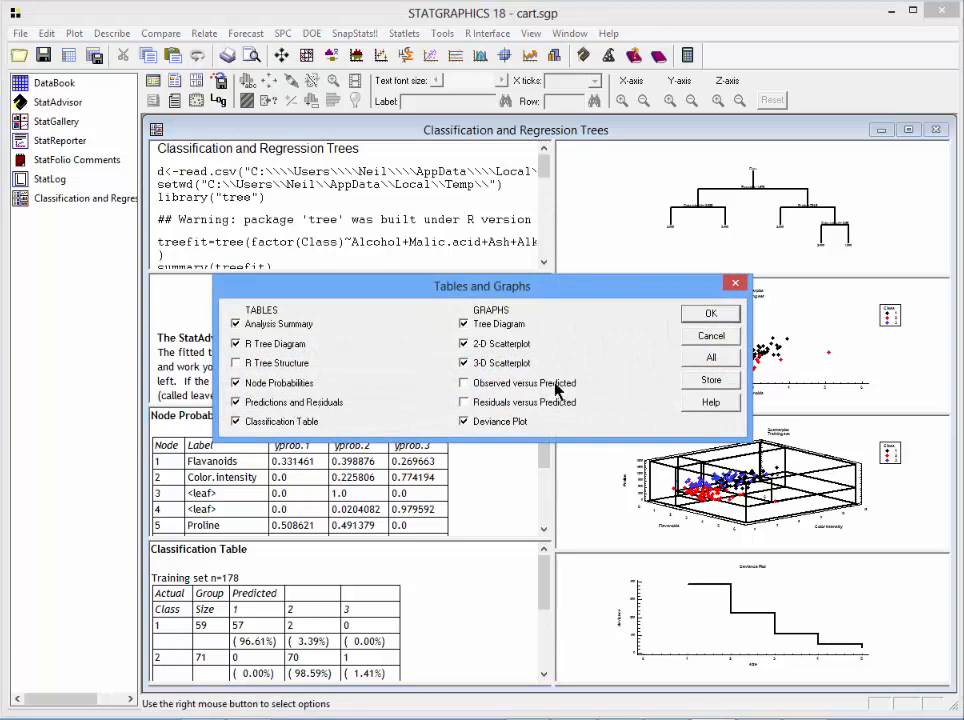
{"action": "left_click", "coordinate": [708, 315]}
{"action": "double_click", "coordinate": [421, 485]}
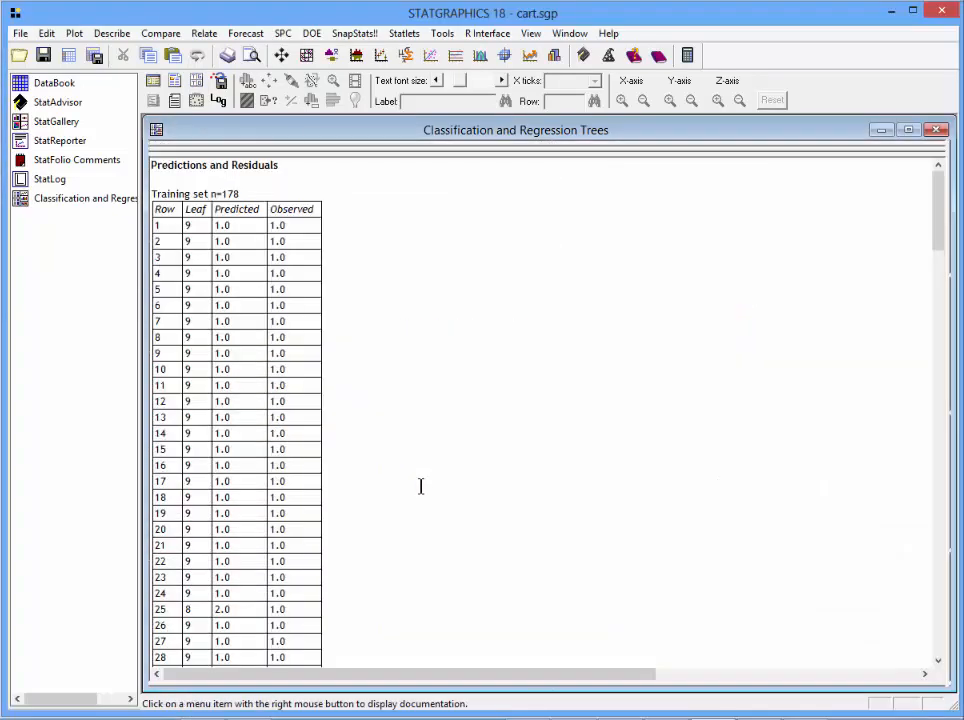
{"action": "left_click_drag", "start_coordinate": [940, 242], "coordinate": [952, 652]}
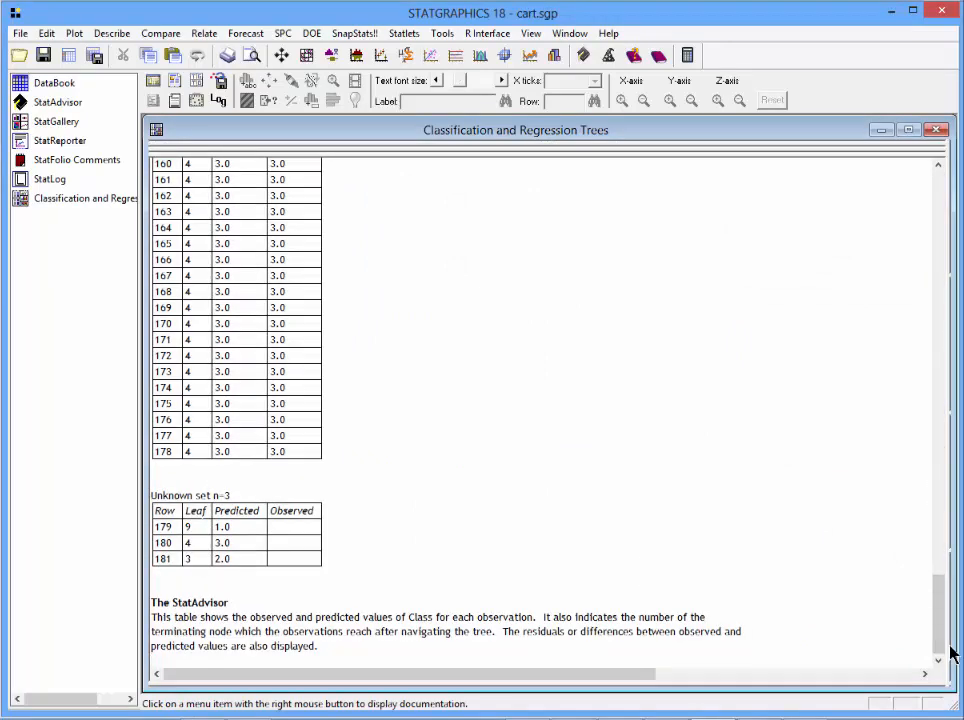